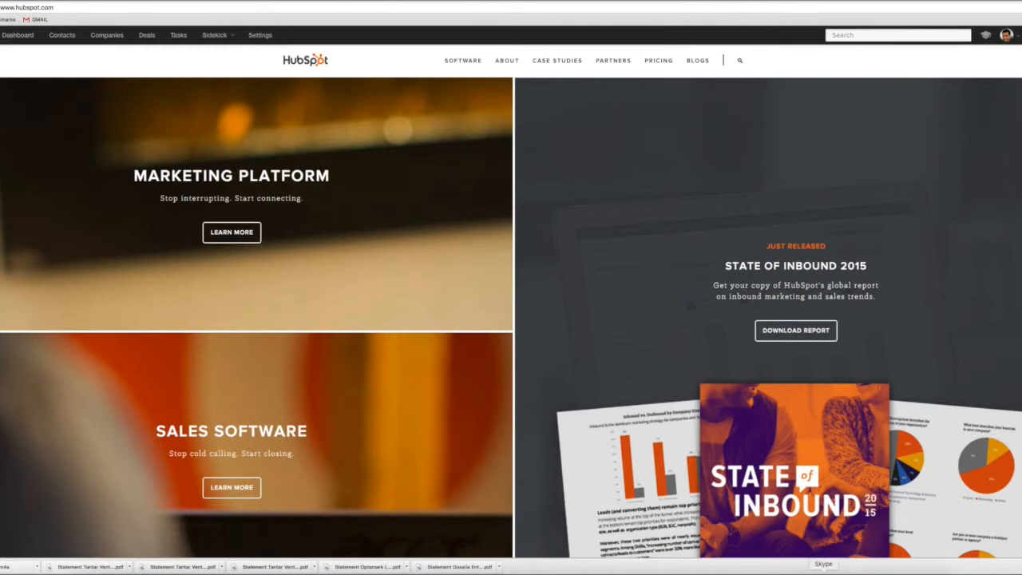
Switch to Skype, open the chat with the colleague handling the new client, and highlight the latest sent message about typing up notes
{"action": "left_click", "coordinate": [823, 573]}
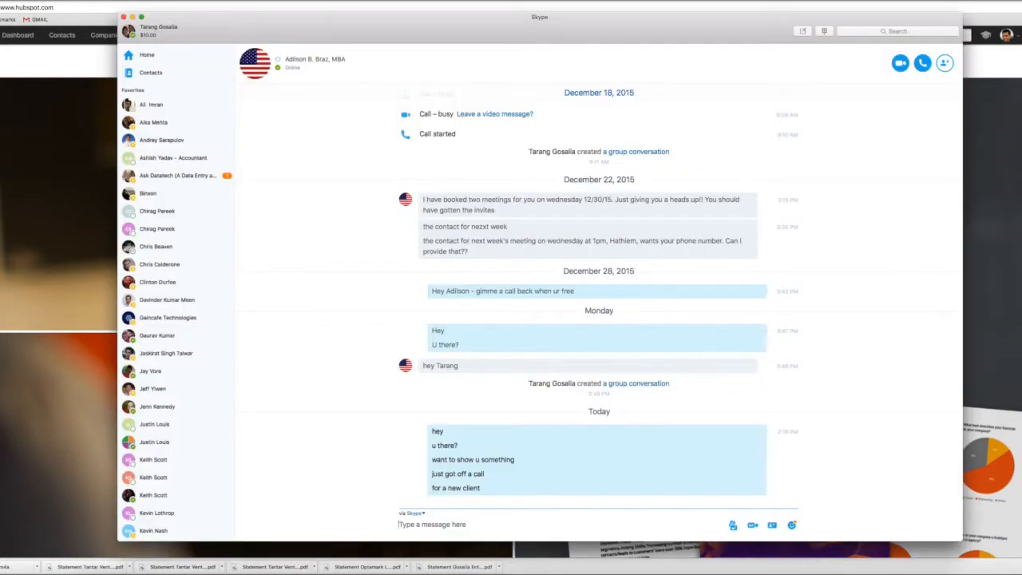
{"action": "scroll", "coordinate": [175, 291], "scroll_direction": "down", "scroll_amount": 10}
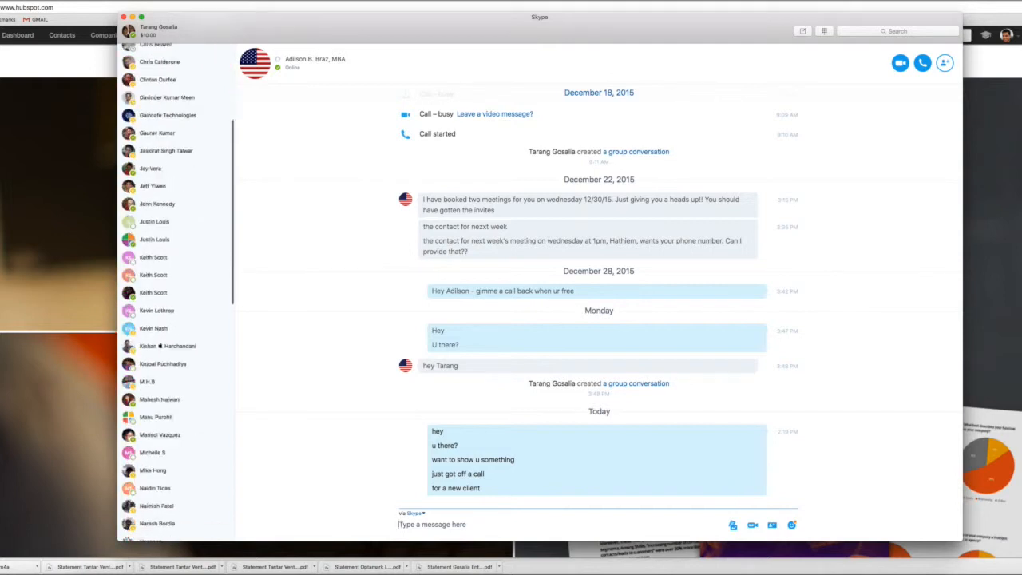
{"action": "scroll", "coordinate": [176, 292], "scroll_direction": "down", "scroll_amount": 15}
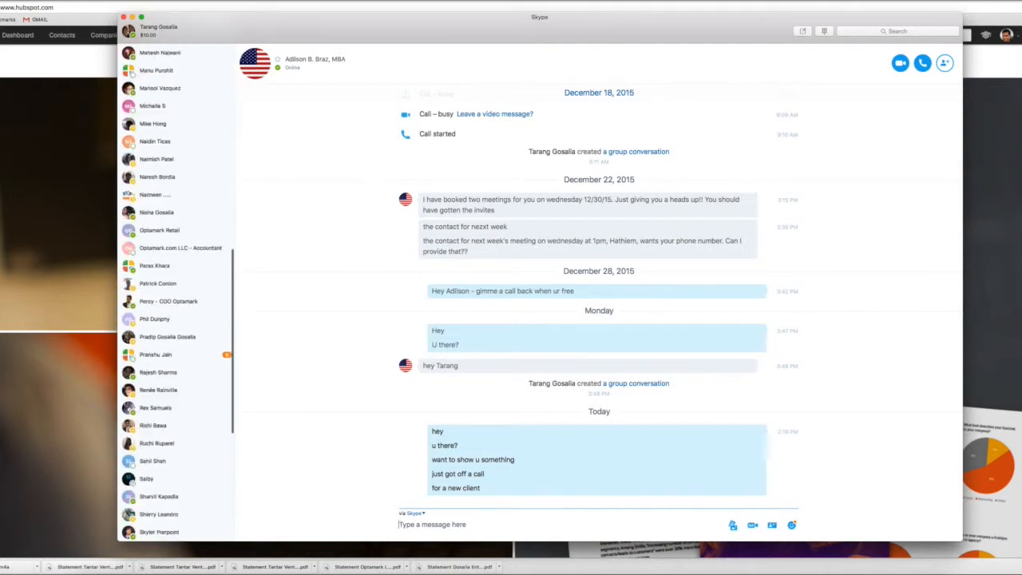
{"action": "scroll", "coordinate": [176, 320], "scroll_direction": "down", "scroll_amount": 3}
{"action": "left_click", "coordinate": [160, 392]}
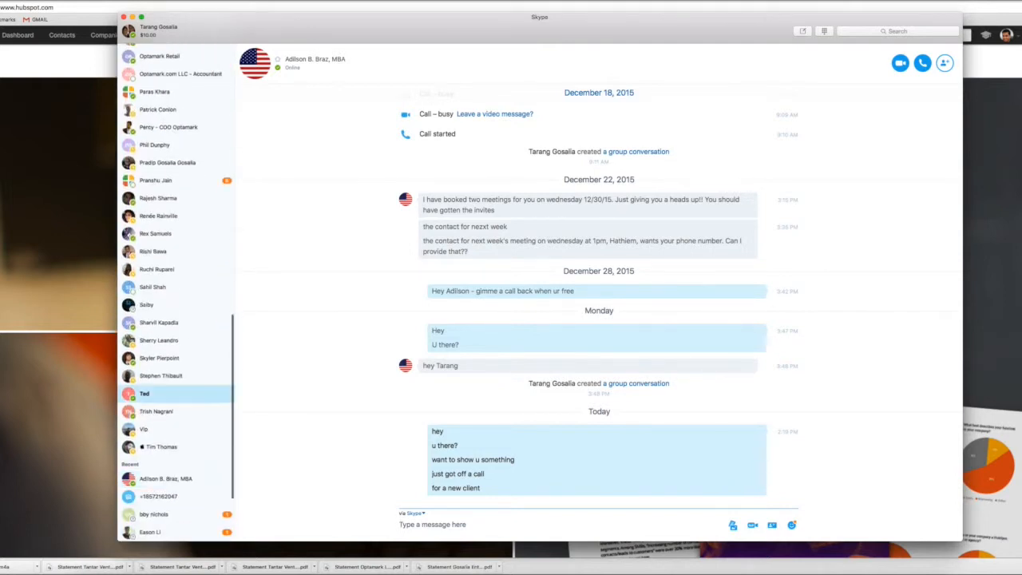
{"action": "left_click_drag", "start_coordinate": [562, 487], "coordinate": [431, 488]}
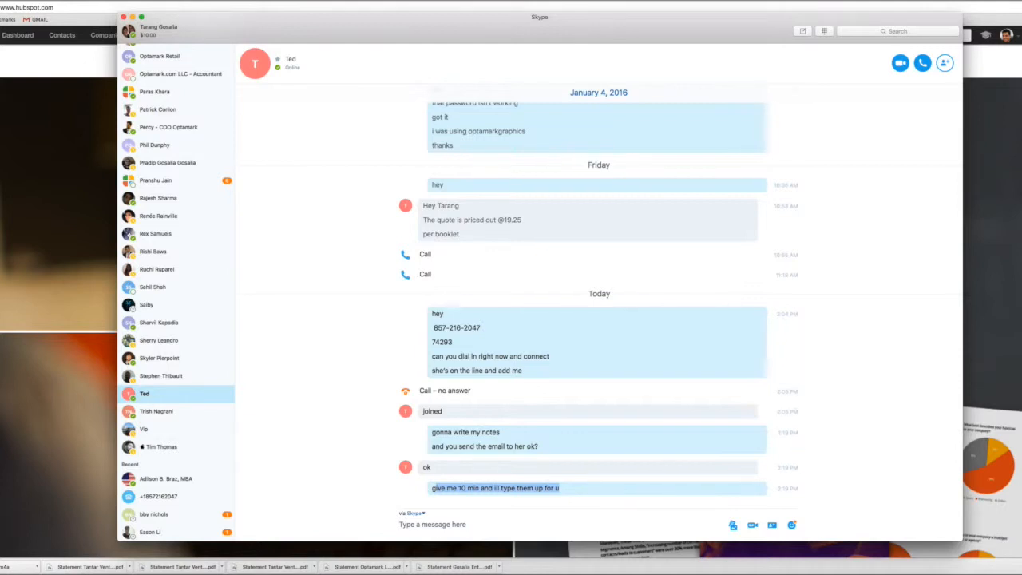
Start a Skype voice call with the colleague, raise the volume and share the screen in the call
{"action": "left_click", "coordinate": [923, 63]}
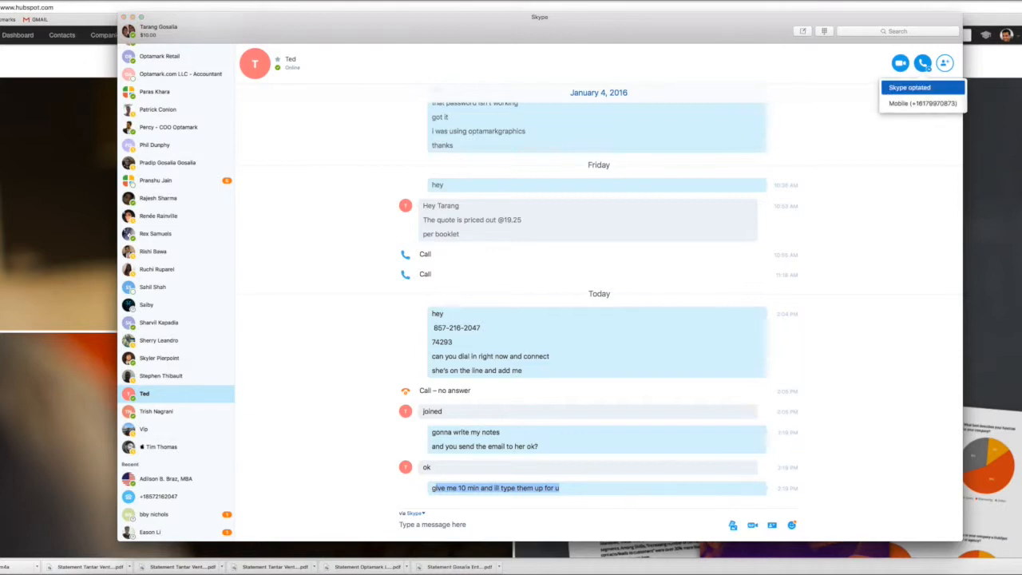
{"action": "left_click", "coordinate": [910, 88]}
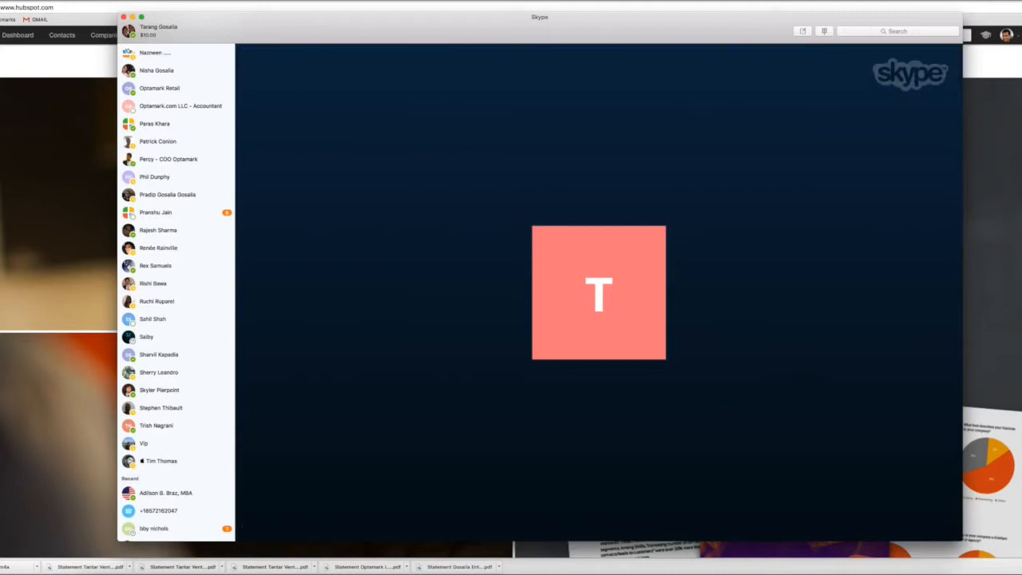
{"action": "key", "text": "XF86AudioRaiseVolume"}
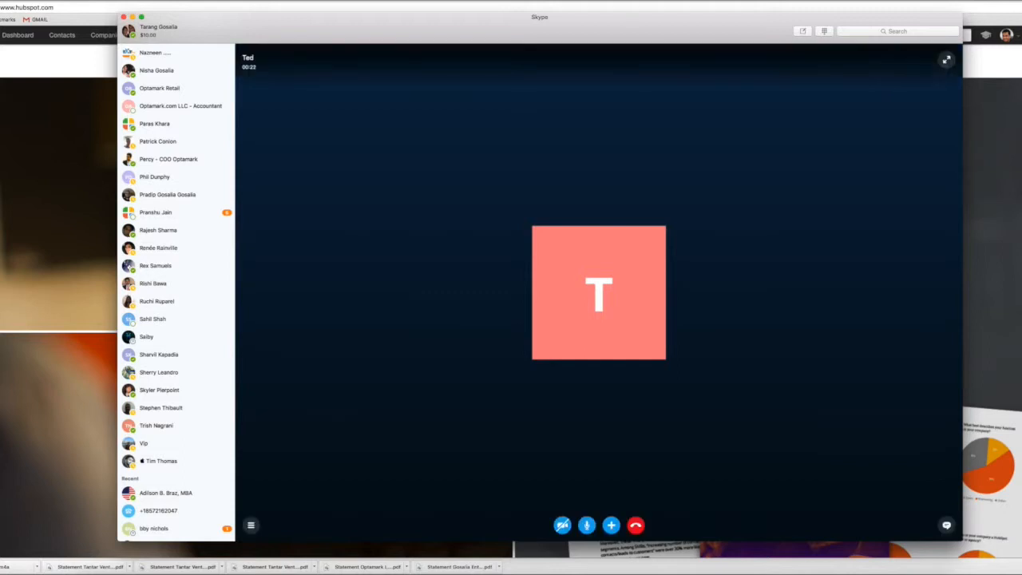
{"action": "left_click", "coordinate": [611, 525]}
{"action": "left_click", "coordinate": [593, 463]}
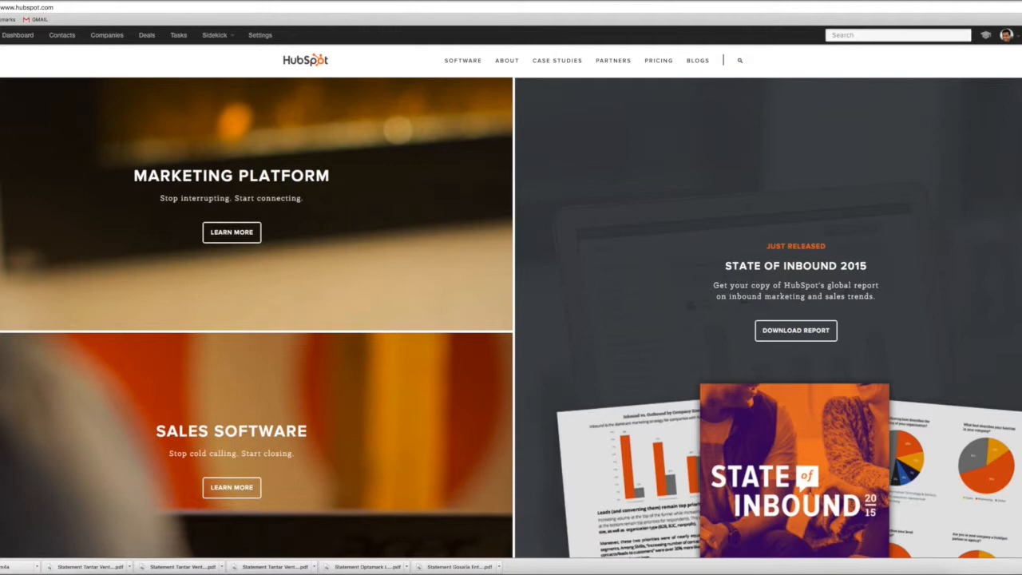
Search HubSpot for foodtrace, open The Foodtrace- New Deal (Specs Pending) deal and review its timeline
{"action": "left_click", "coordinate": [878, 35]}
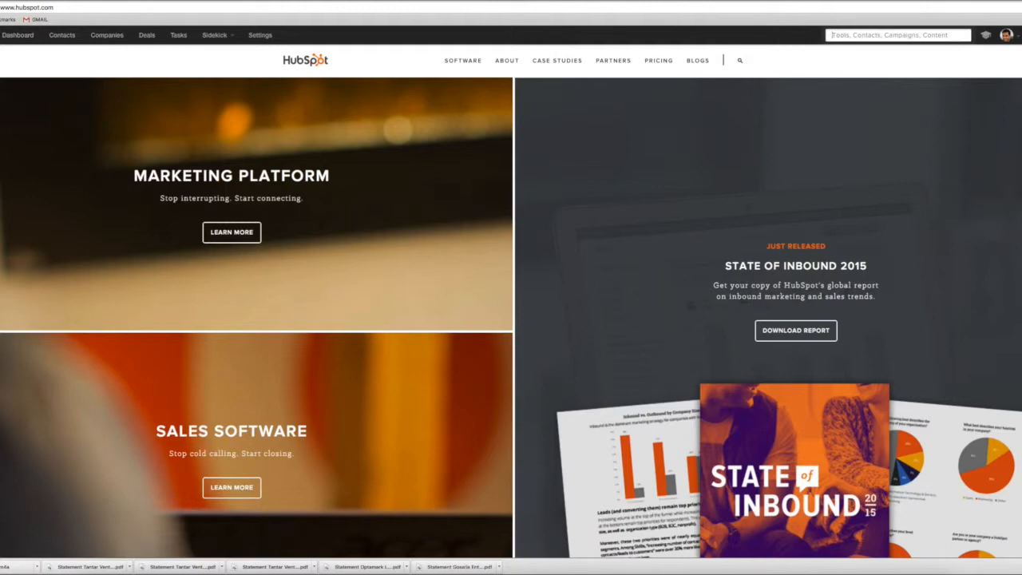
{"action": "type", "text": "foodtrace"}
{"action": "key", "text": "Down"}
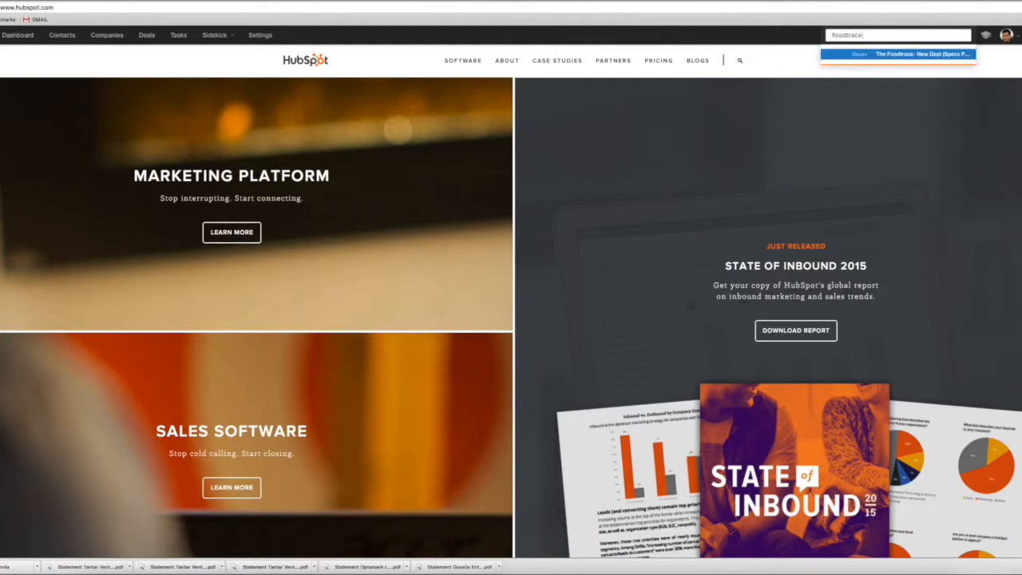
{"action": "key", "text": "Return"}
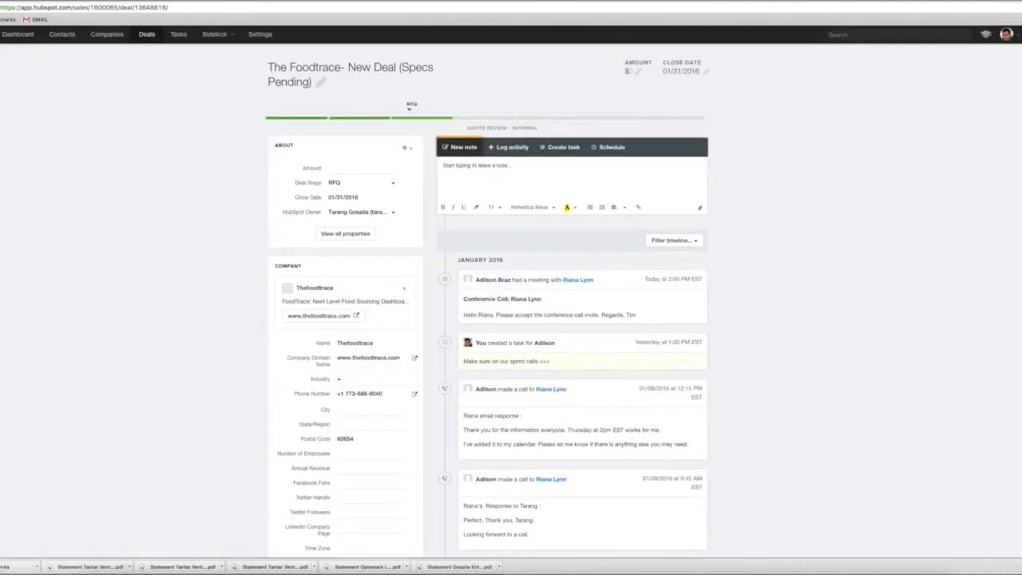
{"action": "scroll", "coordinate": [511, 293], "scroll_direction": "down", "scroll_amount": 5}
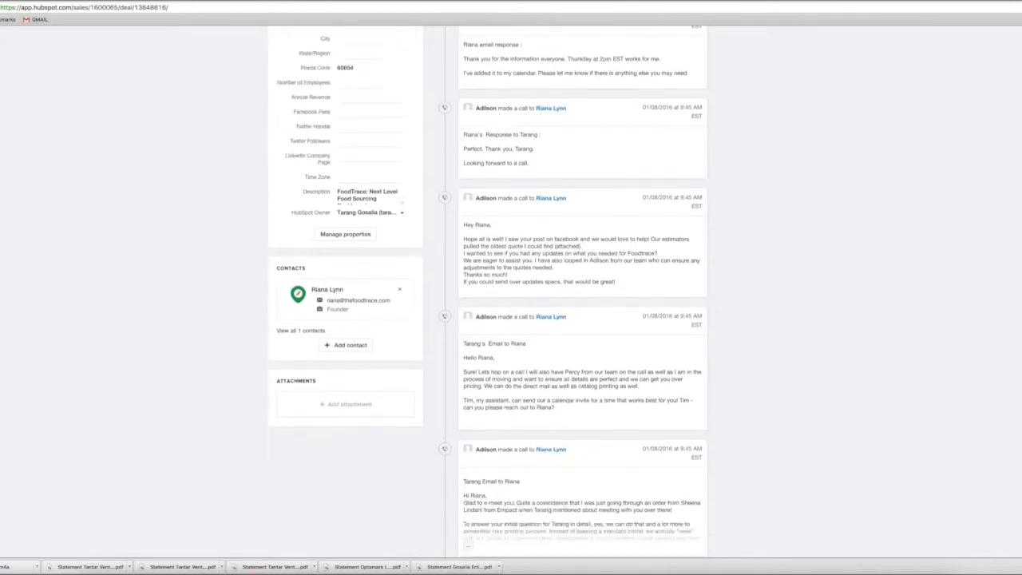
{"action": "scroll", "coordinate": [511, 292], "scroll_direction": "up", "scroll_amount": 5}
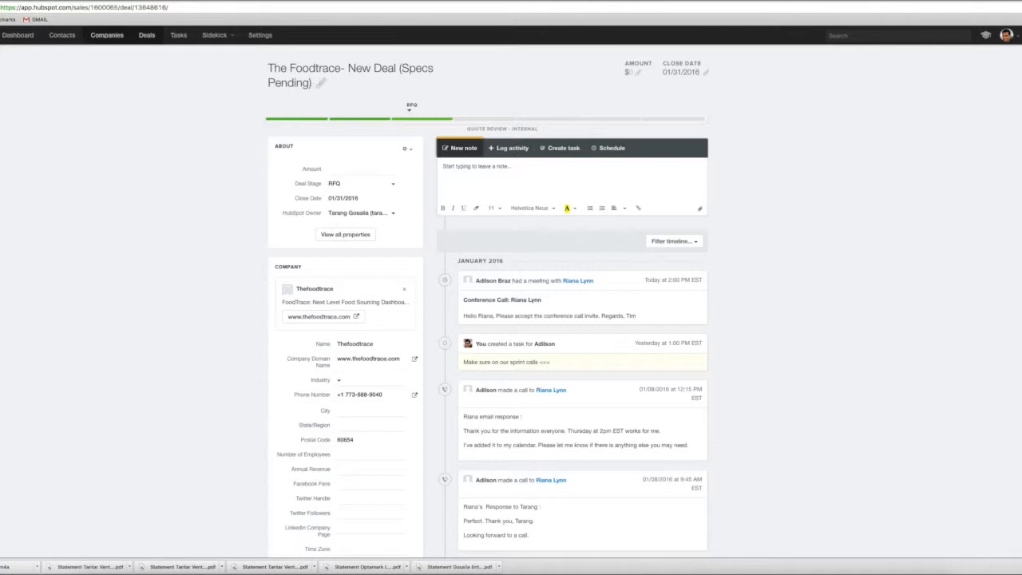
Search the HubSpot contacts for the Foodtrace founder by first name and open that contact's record
{"action": "left_click", "coordinate": [62, 35]}
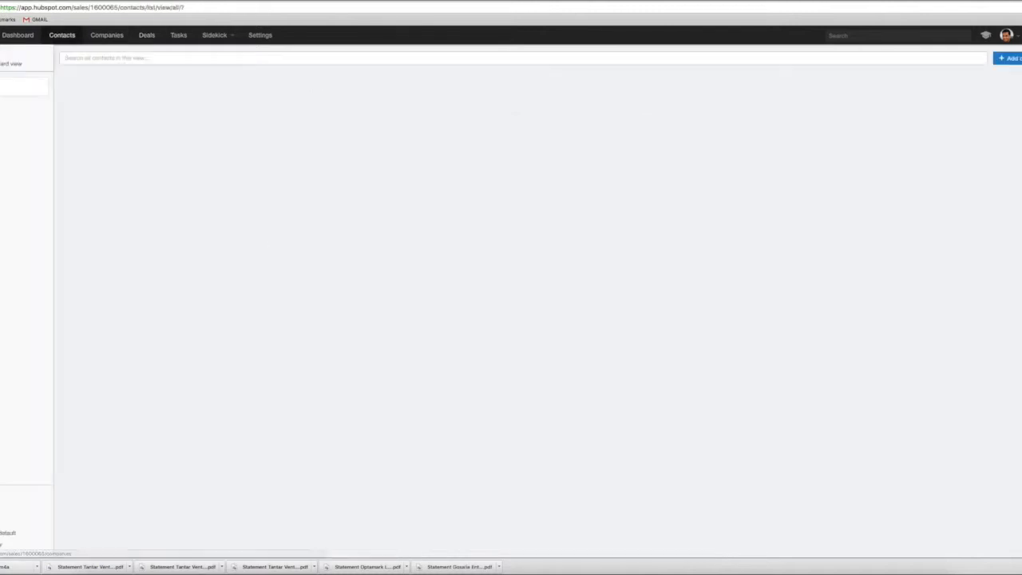
{"action": "type", "text": "rian"}
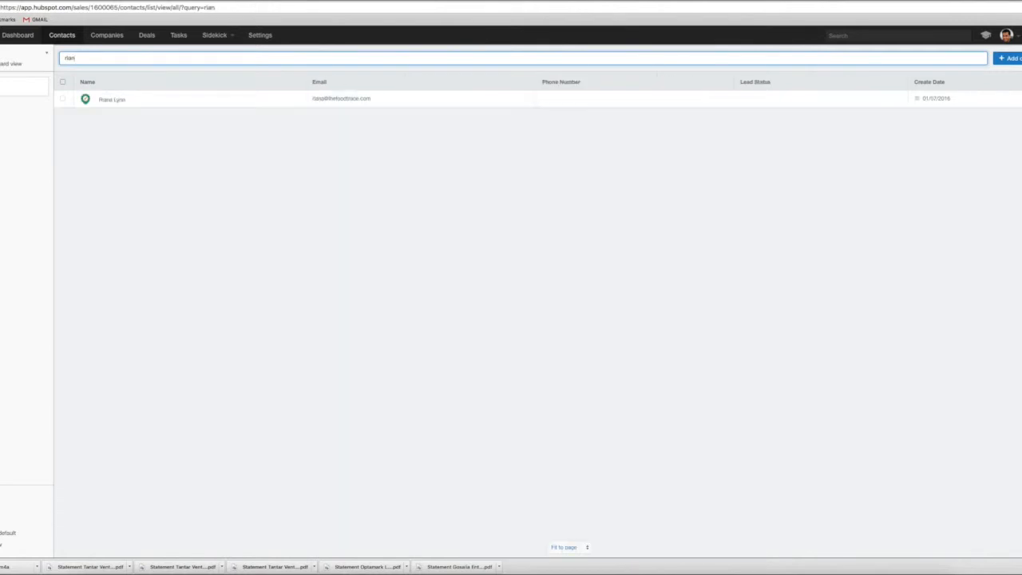
{"action": "left_click", "coordinate": [112, 100]}
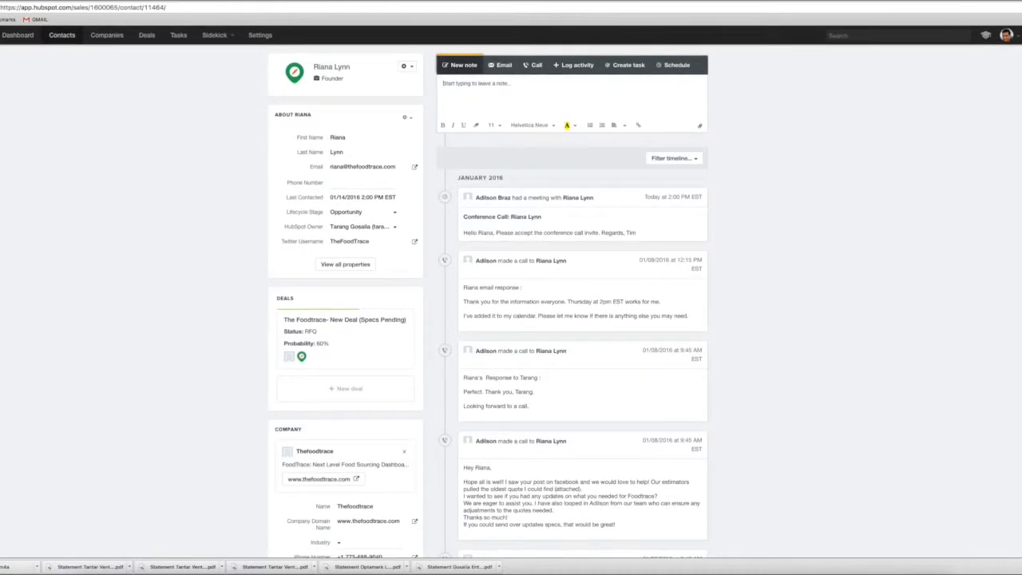
Begin a logged call activity on the contact with the heading "Key Steps:"
{"action": "left_click", "coordinate": [573, 65]}
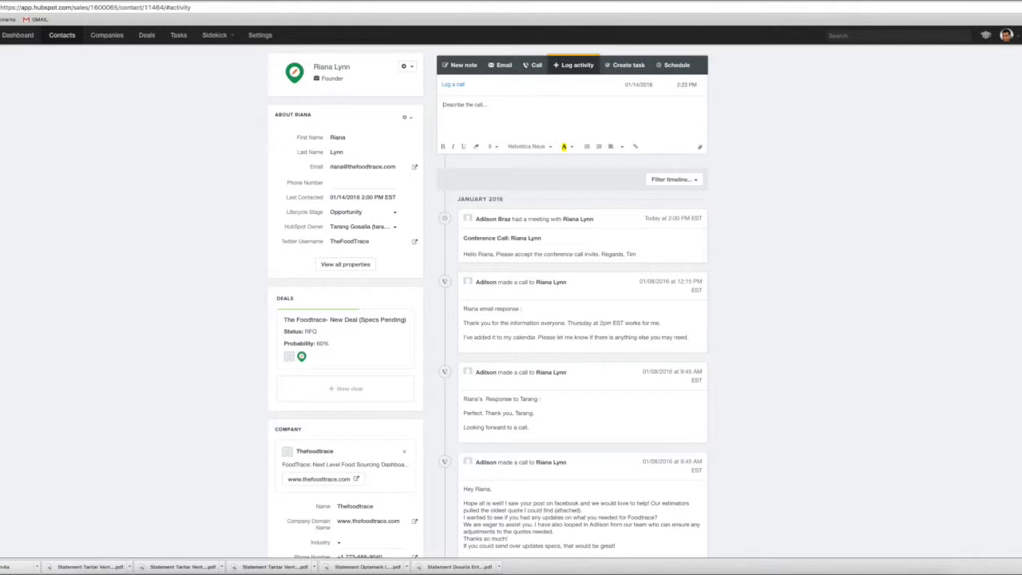
{"action": "type", "text": "Key Takea"}
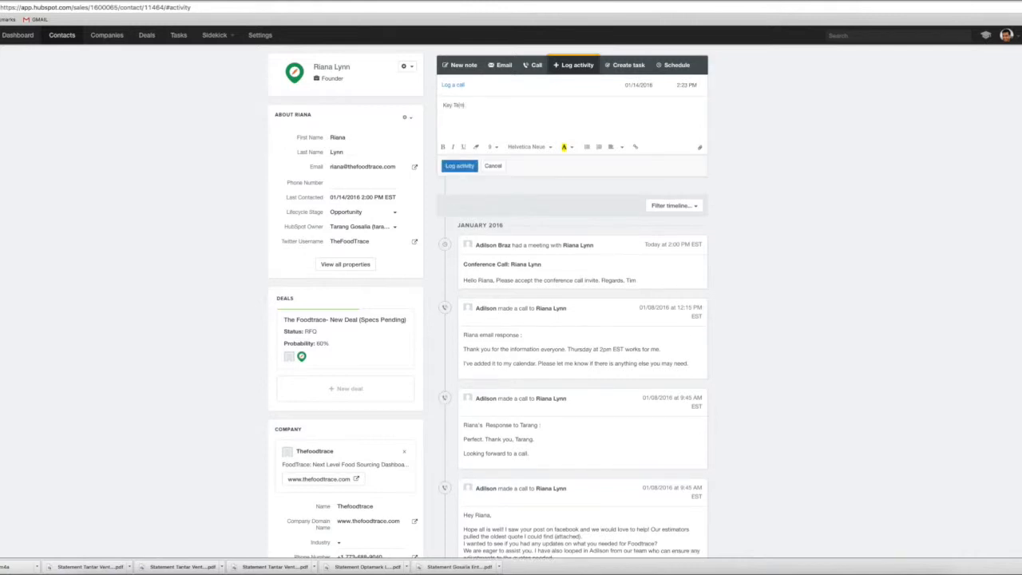
{"action": "key", "text": "BackSpace"}
{"action": "key", "text": "BackSpace"}
{"action": "key", "text": "BackSpace"}
{"action": "key", "text": "BackSpace"}
{"action": "type", "text": "Steps:"}
{"action": "key", "text": "Return"}
Add a line to the call log introducing the items she needs and the recap email the colleague will send back to her
{"action": "type", "text": "Here are the t"}
{"action": "type", "text": "tems she needs and the recap email I"}
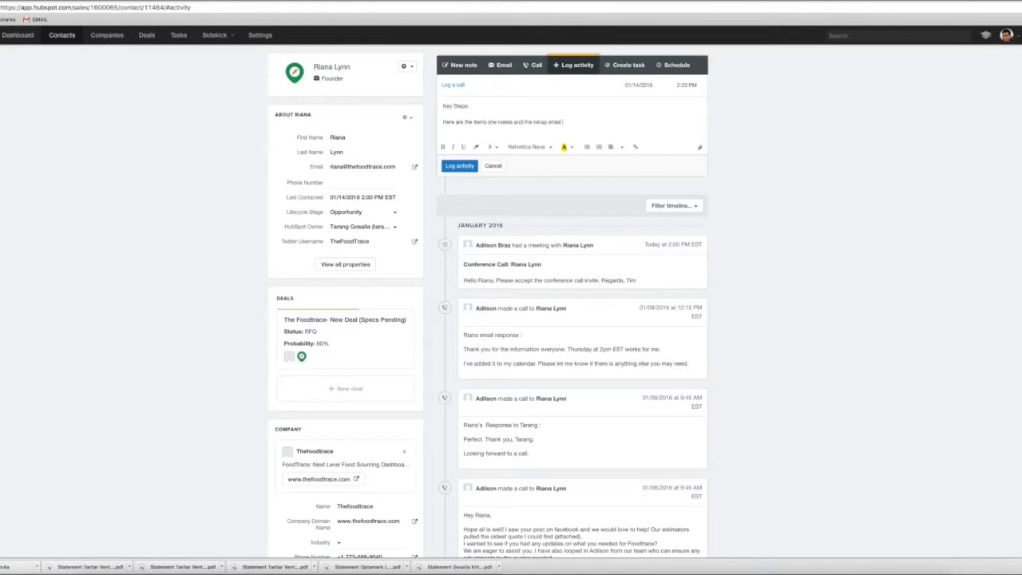
{"action": "type", "text": " wil"}
{"action": "type", "text": "l have Ted send t"}
{"action": "type", "text": "ack to her."}
{"action": "key", "text": "Return"}
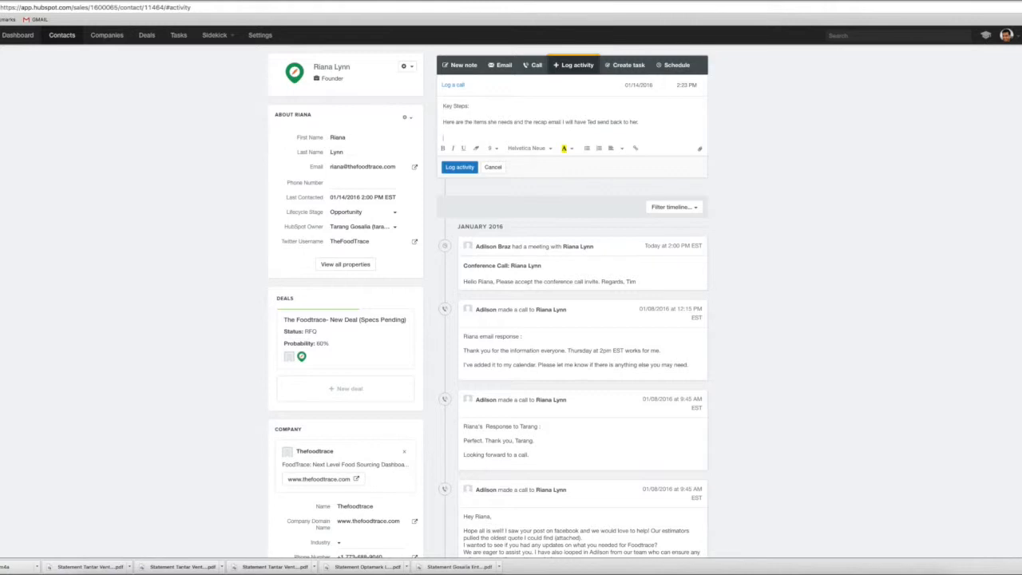
Write the recap email's greeting to the contact by first name and the opening "Was a pleasure speaking with you via call today"
{"action": "type", "text": "Hello Riana,"}
{"action": "key", "text": "Return"}
{"action": "type", "text": "Was a pleas"}
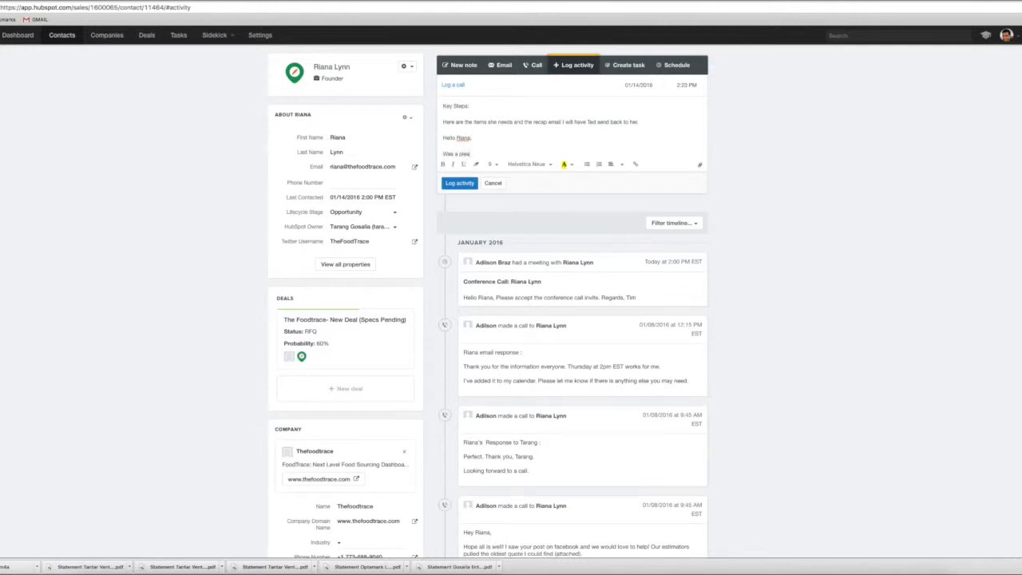
{"action": "type", "text": "ure speaking with you via call today. Tarang and I are very"}
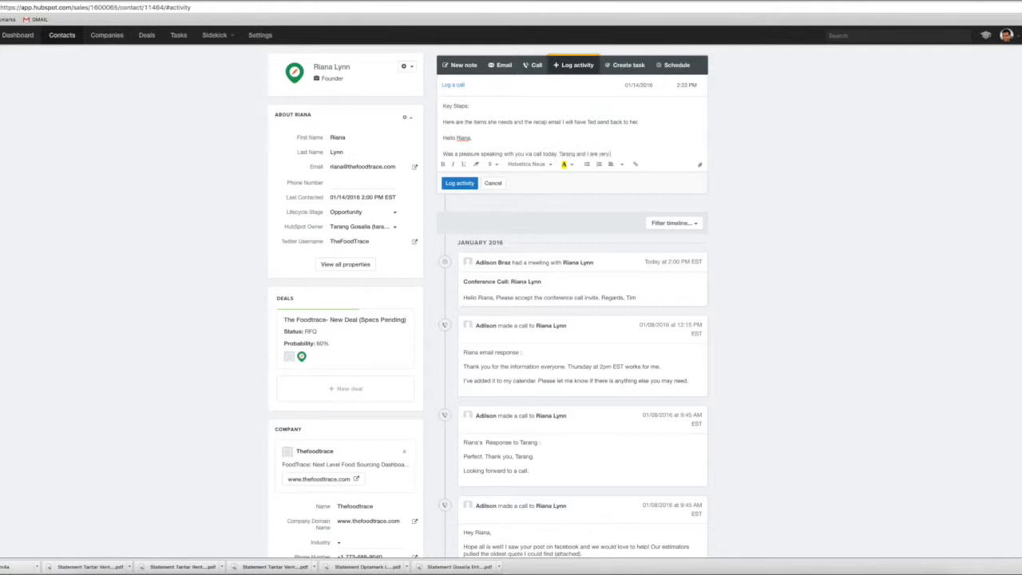
{"action": "type", "text": " excited at the opportunity to be serving you o"}
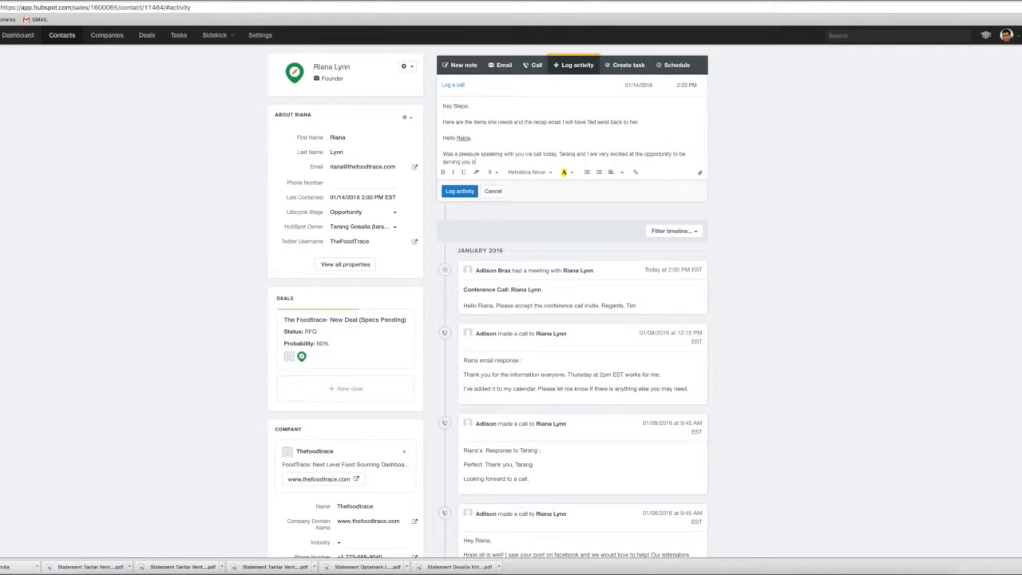
{"action": "type", "text": "n the ongoing requirements. We w"}
Complete the paragraph with "We feel our design team will be a natural complement to market your brand."
{"action": "key", "text": "BackSpace"}
{"action": "type", "text": "feel our design team is"}
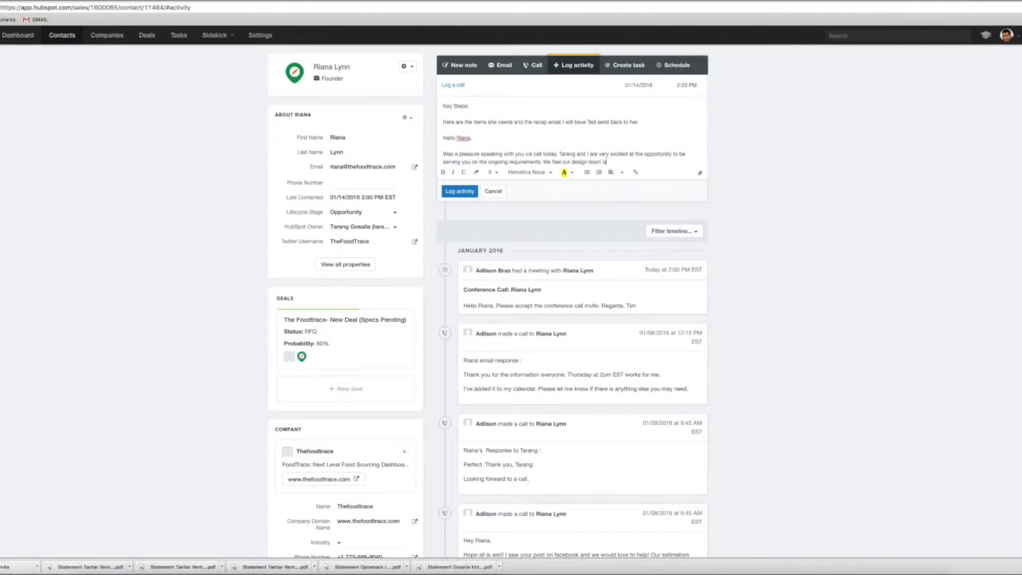
{"action": "key", "text": "BackSpace"}
{"action": "key", "text": "BackSpace"}
{"action": "key", "text": "BackSpace"}
{"action": "type", "text": "will be a natural complement"}
{"action": "key", "text": "BackSpace"}
{"action": "key", "text": "BackSpace"}
{"action": "key", "text": "BackSpace"}
{"action": "key", "text": "BackSpace"}
{"action": "key", "text": "BackSpace"}
{"action": "key", "text": "BackSpace"}
{"action": "type", "text": "ement to market your brand."}
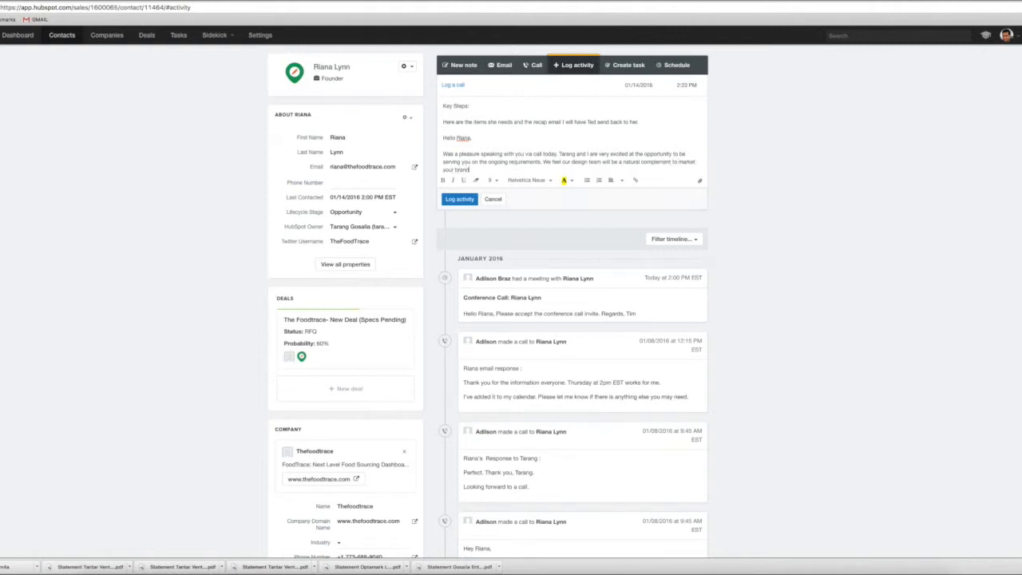
Add a new paragraph reading "Here is what we need from you:" and start a line below it
{"action": "key", "text": "Return"}
{"action": "type", "text": "Here is what w"}
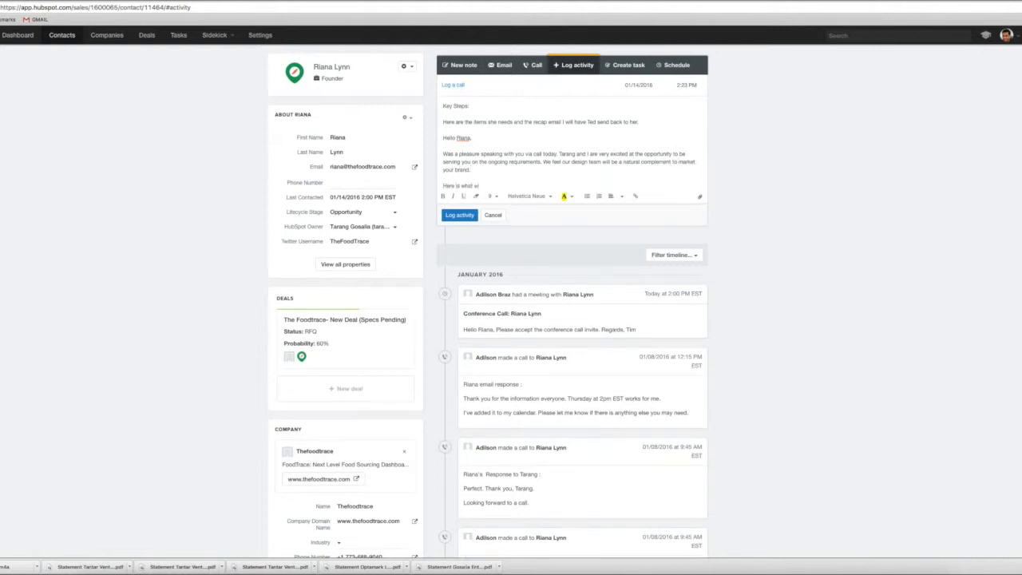
{"action": "type", "text": "e need from you:"}
{"action": "key", "text": "Return"}
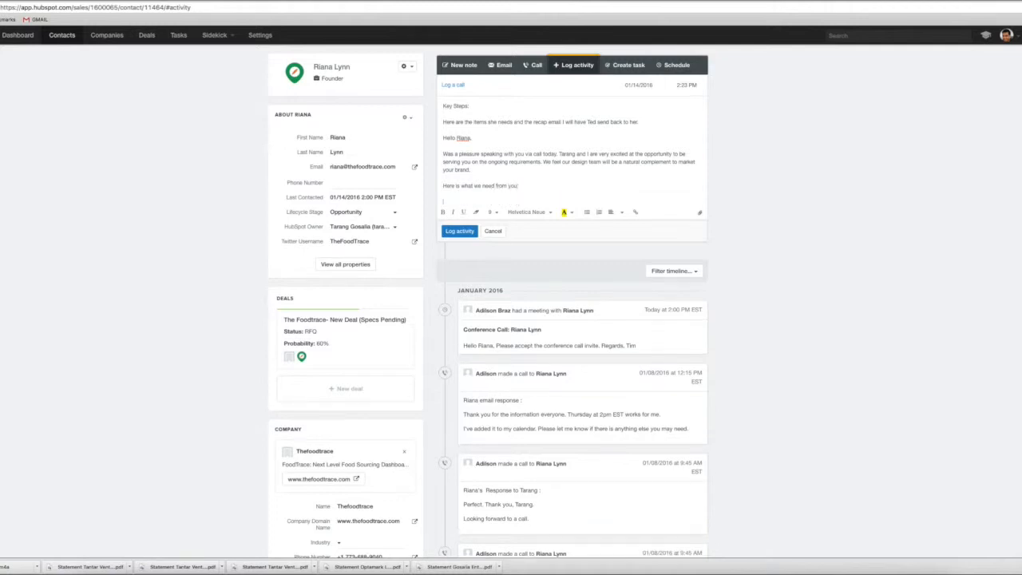
Enter the first numbered request, "1. Current AI filed for all relevent artwork for the company"
{"action": "type", "text": "1. Curren"}
{"action": "type", "text": "t AI filed for "}
{"action": "type", "text": "all relevant affid"}
{"action": "type", "text": "rk fo"}
{"action": "type", "text": "the cvompany"}
{"action": "key", "text": "BackSpace"}
{"action": "key", "text": "BackSpace"}
{"action": "key", "text": "BackSpace"}
{"action": "key", "text": "BackSpace"}
{"action": "key", "text": "BackSpace"}
{"action": "key", "text": "BackSpace"}
{"action": "key", "text": "BackSpace"}
{"action": "type", "text": "ompany"}
{"action": "key", "text": "Return"}
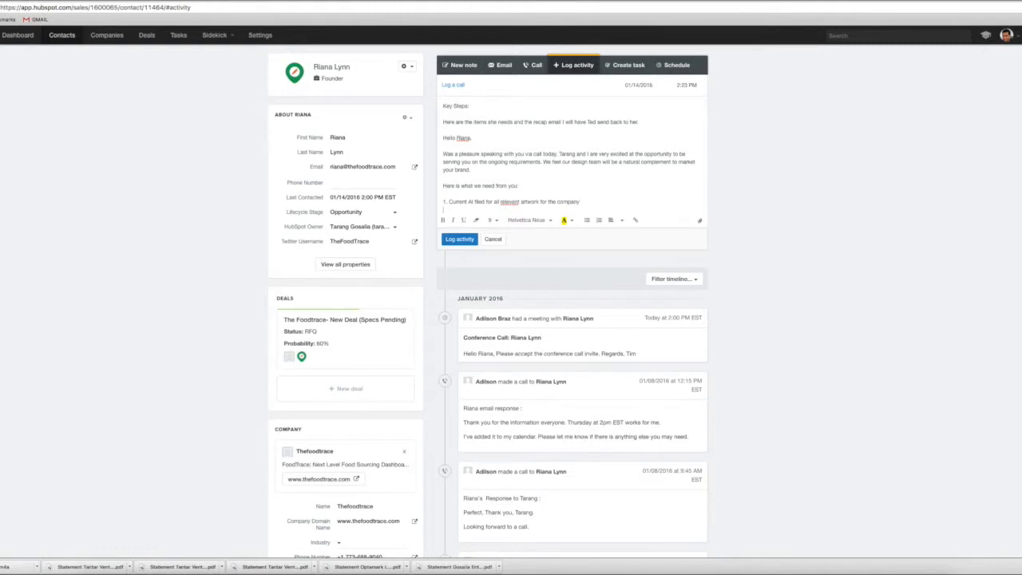
Enter the second numbered item, "2. Here is the list of products we understood you might be looking for:"
{"action": "type", "text": "2. Here is the list of products we understood."}
{"action": "key", "text": "BackSpace"}
{"action": "type", "text": "you might be looking for:"}
{"action": "key", "text": "Return"}
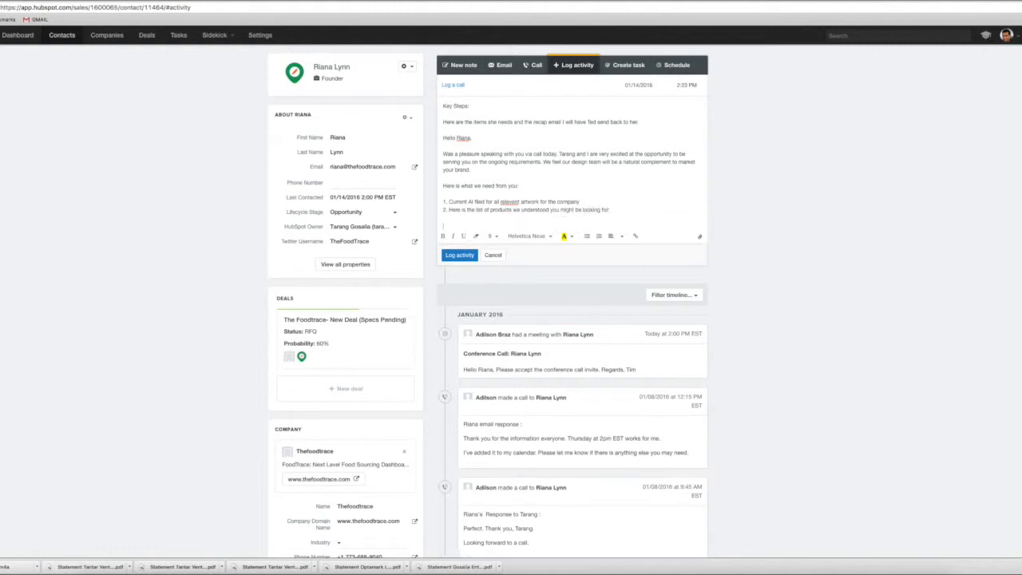
List the products "- box inserts", "- business cards", "- table throw" and "- pull up banner stands" on separate lines under the second numbered item
{"action": "type", "text": "- box inserts"}
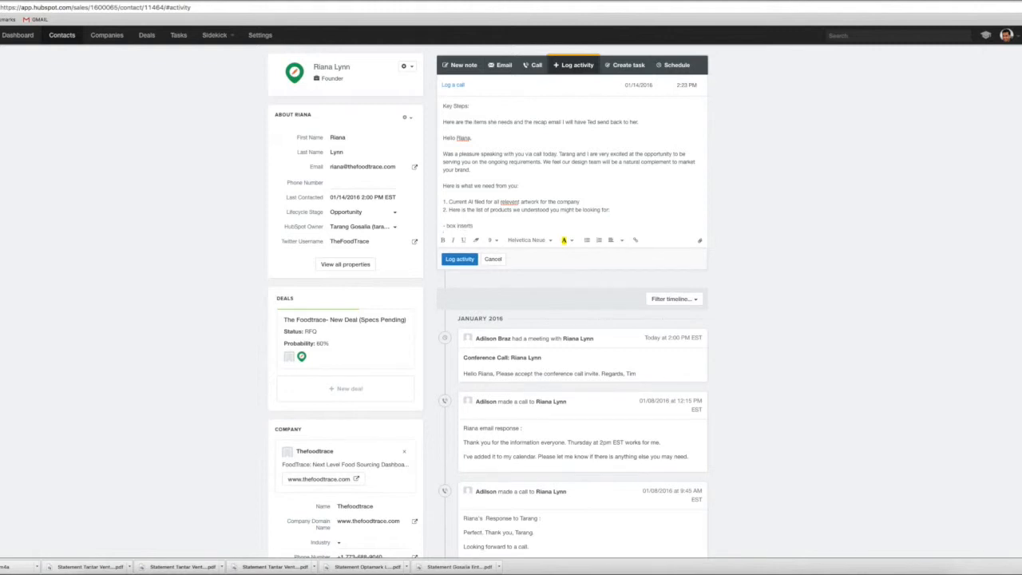
{"action": "key", "text": "Return"}
{"action": "type", "text": "- business"}
{"action": "type", "text": " derds"}
{"action": "key", "text": "Return"}
{"action": "type", "text": "- "}
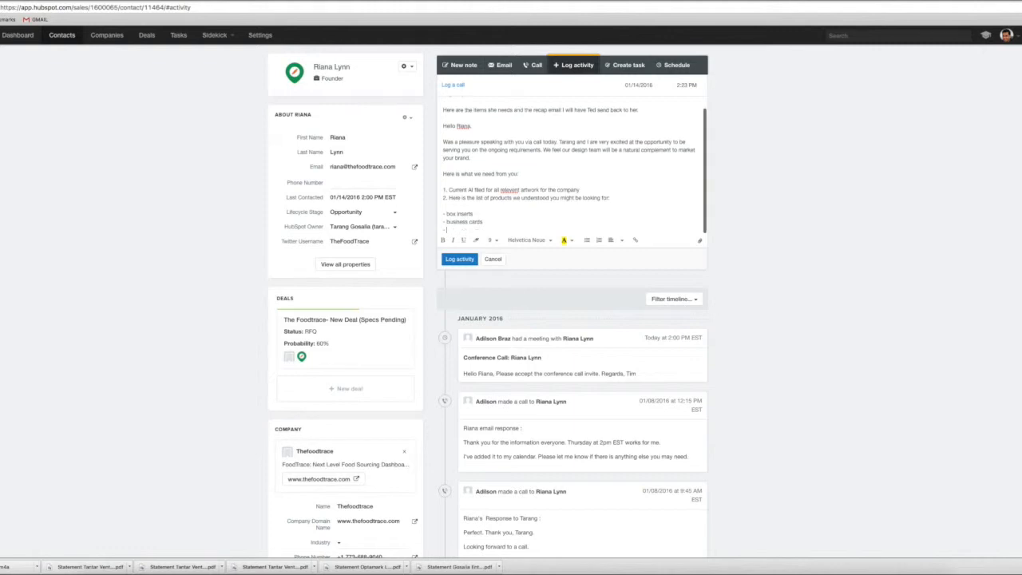
{"action": "type", "text": "table throw"}
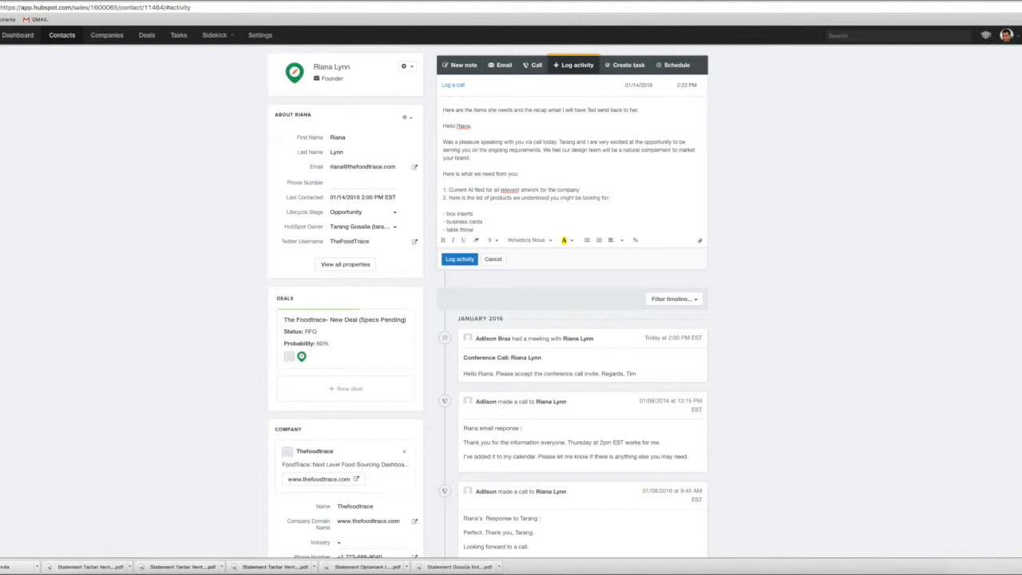
{"action": "key", "text": "Return"}
{"action": "type", "text": "- pull"}
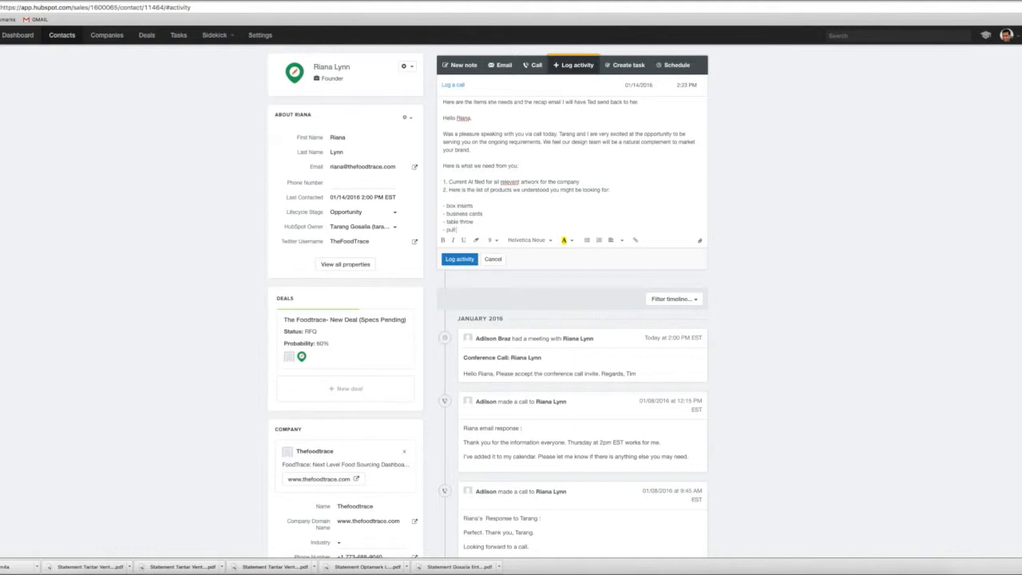
{"action": "type", "text": " up banner stands"}
{"action": "key", "text": "Return"}
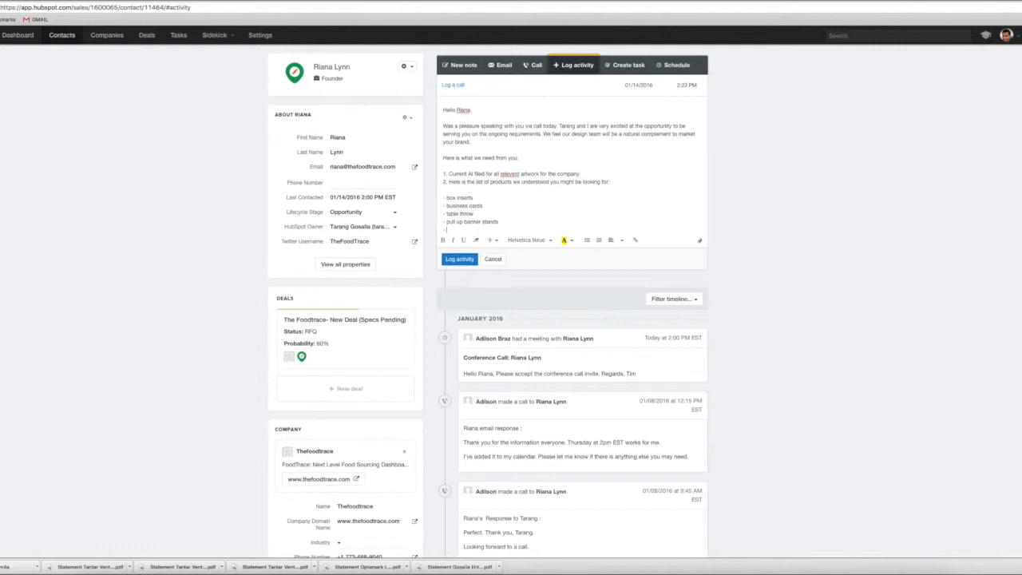
Add the product line "- 10 X 10 display (can use be used for a tradeshow)" to the list
{"action": "type", "text": "- 10 X 10 display (can use b"}
{"action": "type", "text": "us"}
{"action": "key", "text": "BackSpace"}
{"action": "key", "text": "BackSpace"}
{"action": "key", "text": "BackSpace"}
{"action": "type", "text": "be used for inradeshow).)"}
{"action": "key", "text": "Return"}
{"action": "key", "text": "Return"}
Leave a blank line and start the packaging item with "- PAKAGING -we need to get an idea of the current dimensions"
{"action": "type", "text": "- PAKAGING -we need to get an idea of the cur"}
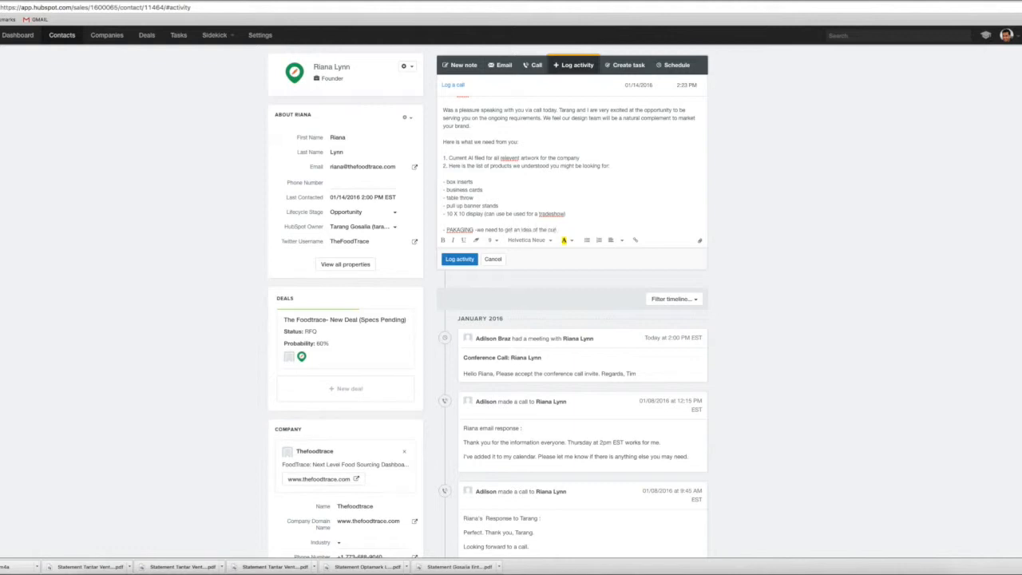
{"action": "type", "text": "rent dime"}
{"action": "type", "text": "snions"}
{"action": "key", "text": "BackSpace"}
{"action": "key", "text": "BackSpace"}
{"action": "key", "text": "BackSpace"}
{"action": "key", "text": "BackSpace"}
{"action": "key", "text": "BackSpace"}
{"action": "key", "text": "BackSpace"}
{"action": "type", "text": "nsions (you had referenced"}
Continue the packaging item with "(you had referenced) you like the box from"
{"action": "key", "text": "BackSpace"}
{"action": "key", "text": "BackSpace"}
{"action": "type", "text": "ed) you like the box from"}
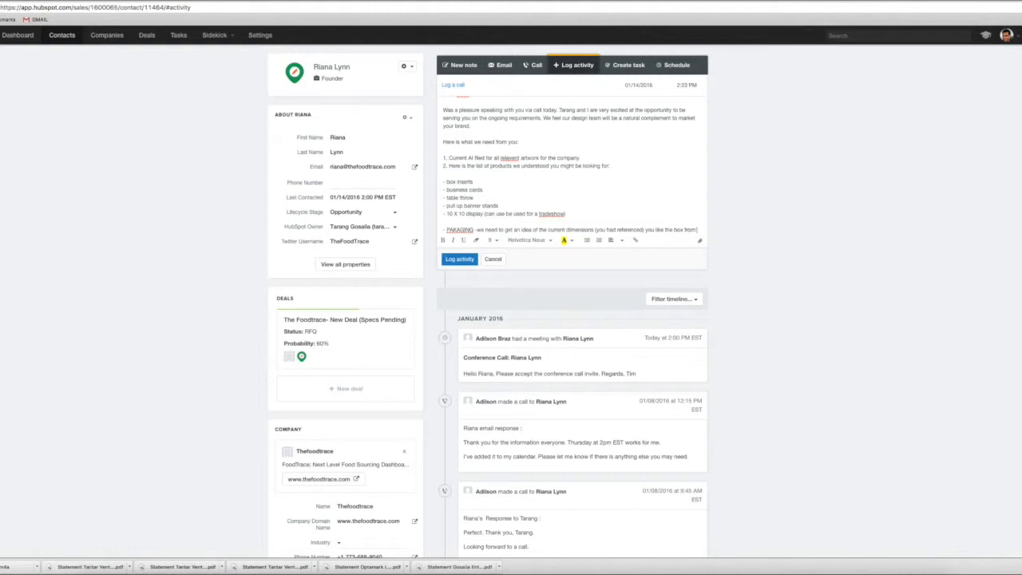
Open the recently visited Try The World website from the browser history and copy its web address
{"action": "key", "text": "ctrl+Tab"}
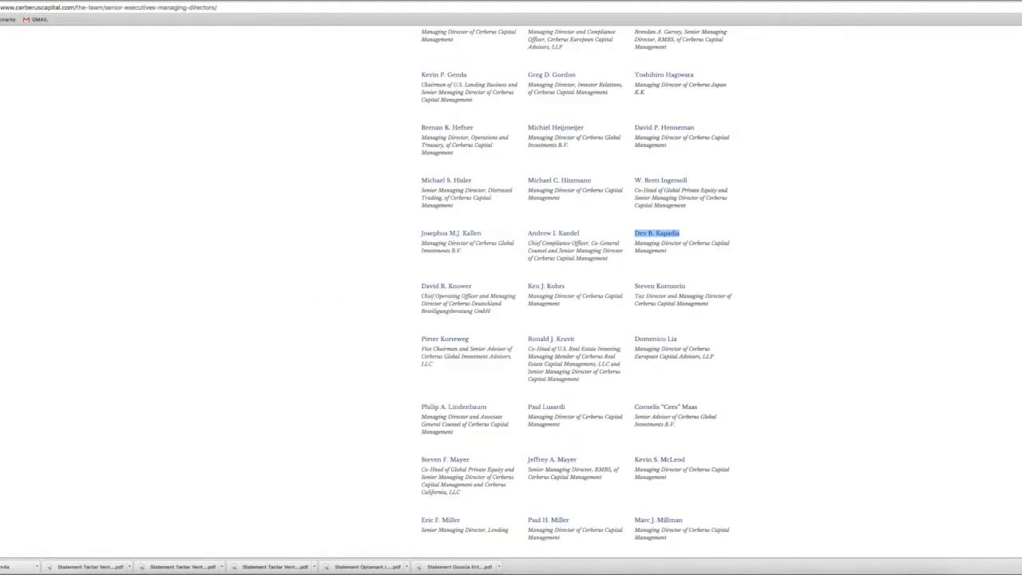
{"action": "key", "text": "ctrl+shift+Tab"}
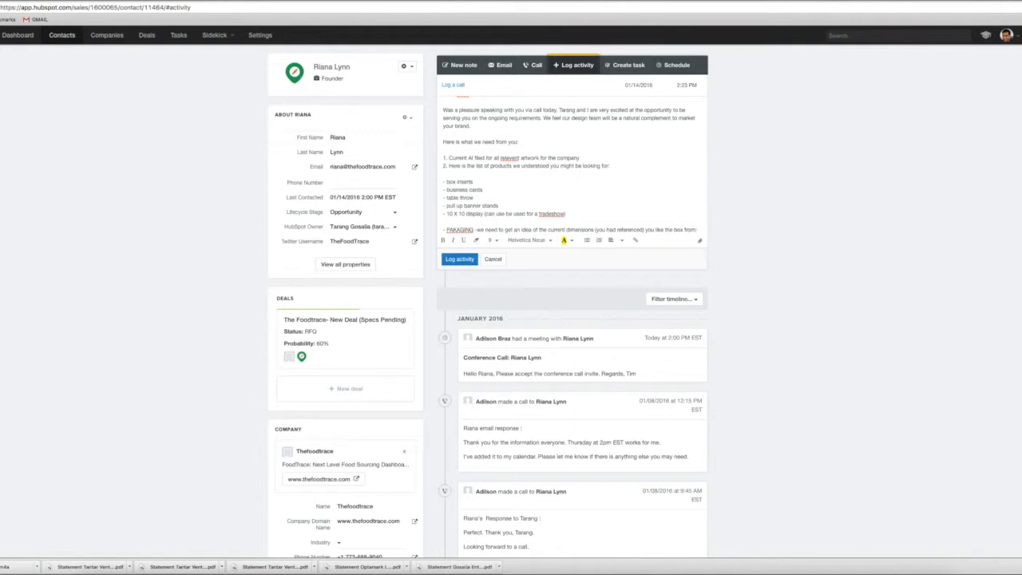
{"action": "left_click", "coordinate": [75, 0]}
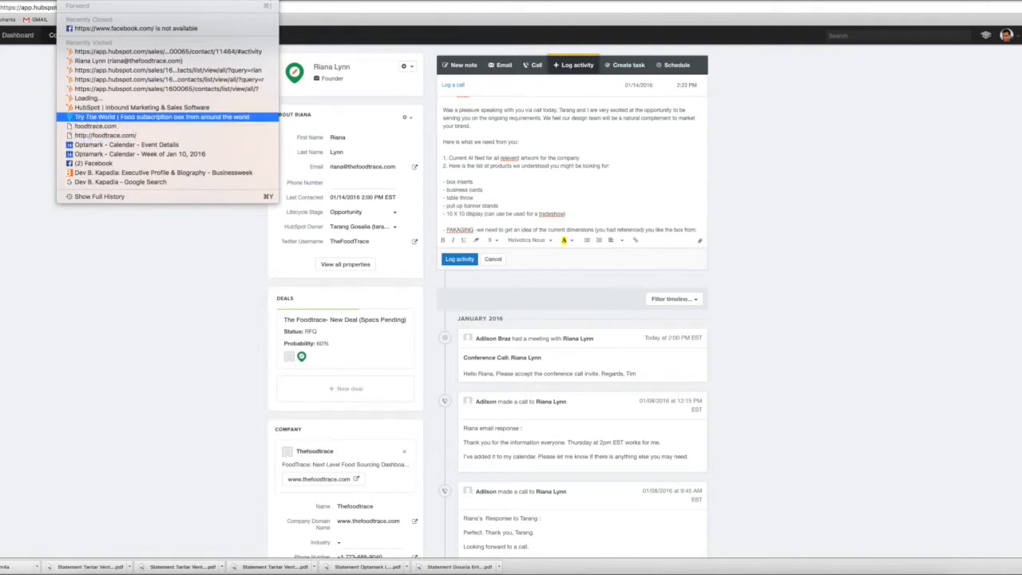
{"action": "left_click", "coordinate": [132, 117]}
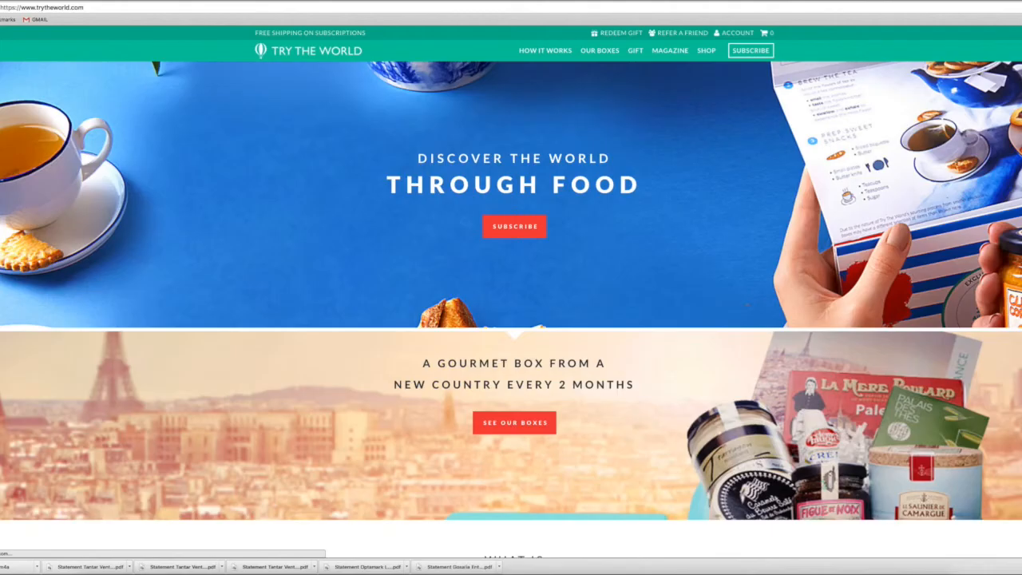
{"action": "left_click", "coordinate": [48, 7]}
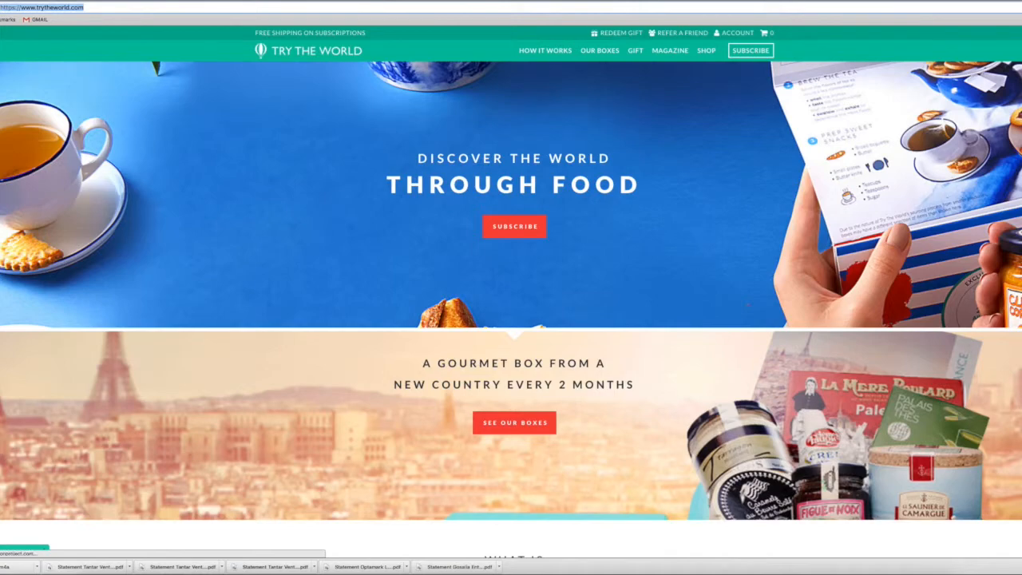
{"action": "scroll", "coordinate": [511, 304], "scroll_direction": "down", "scroll_amount": 6}
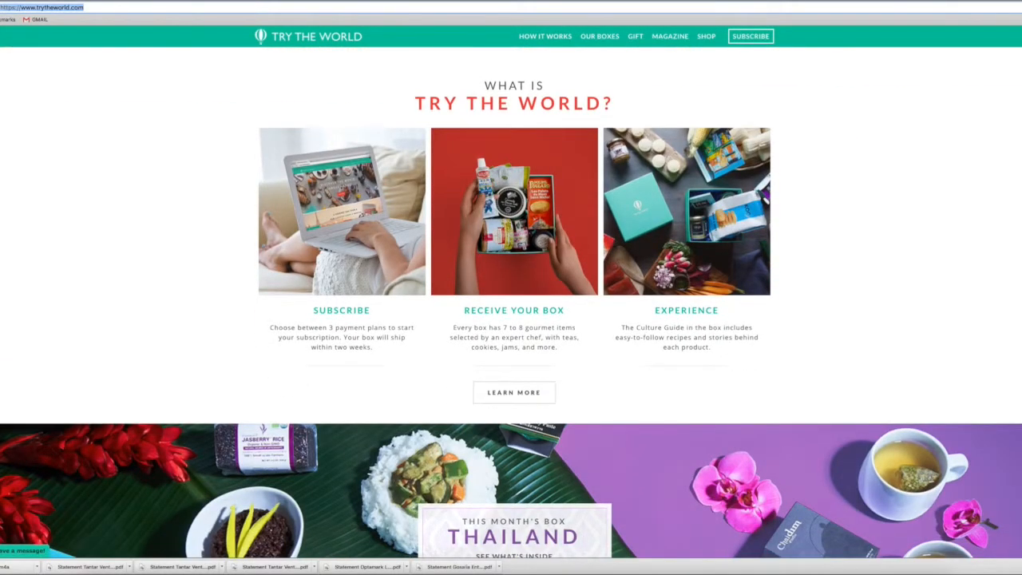
{"action": "scroll", "coordinate": [511, 304], "scroll_direction": "down", "scroll_amount": 3}
{"action": "scroll", "coordinate": [511, 304], "scroll_direction": "up", "scroll_amount": 5}
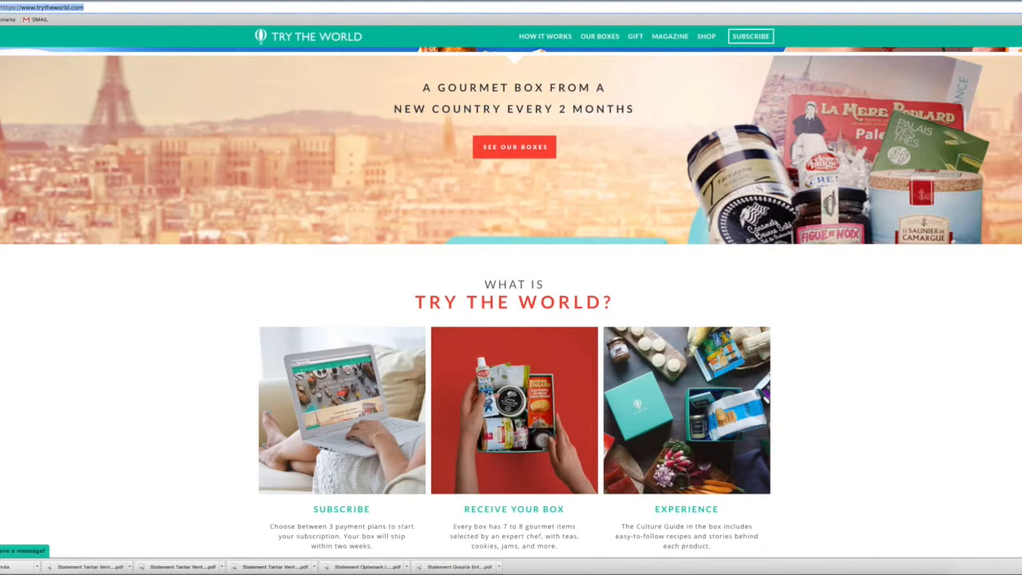
{"action": "scroll", "coordinate": [511, 299], "scroll_direction": "down", "scroll_amount": 1}
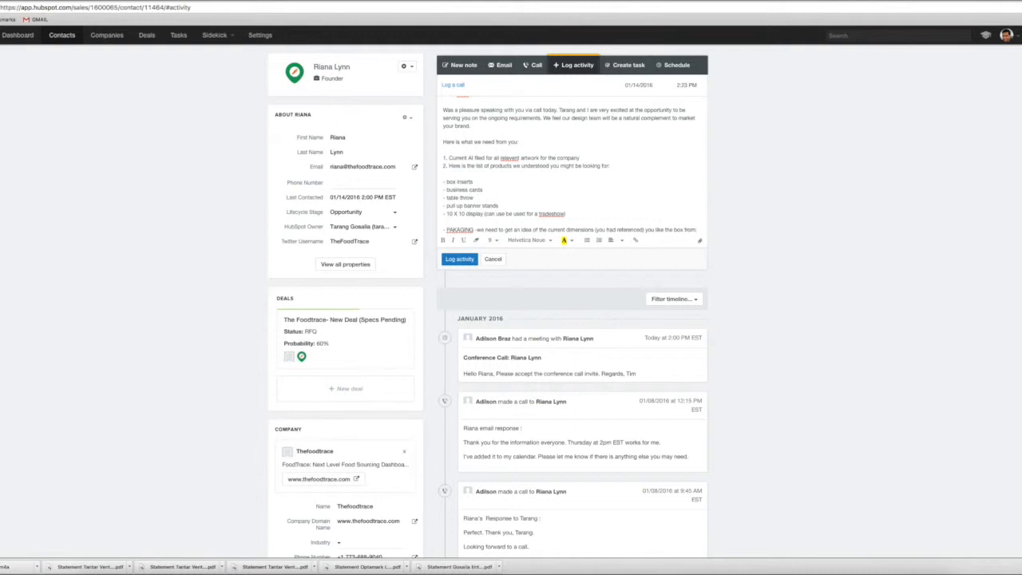
{"action": "scroll", "coordinate": [572, 176], "scroll_direction": "down", "scroll_amount": 2}
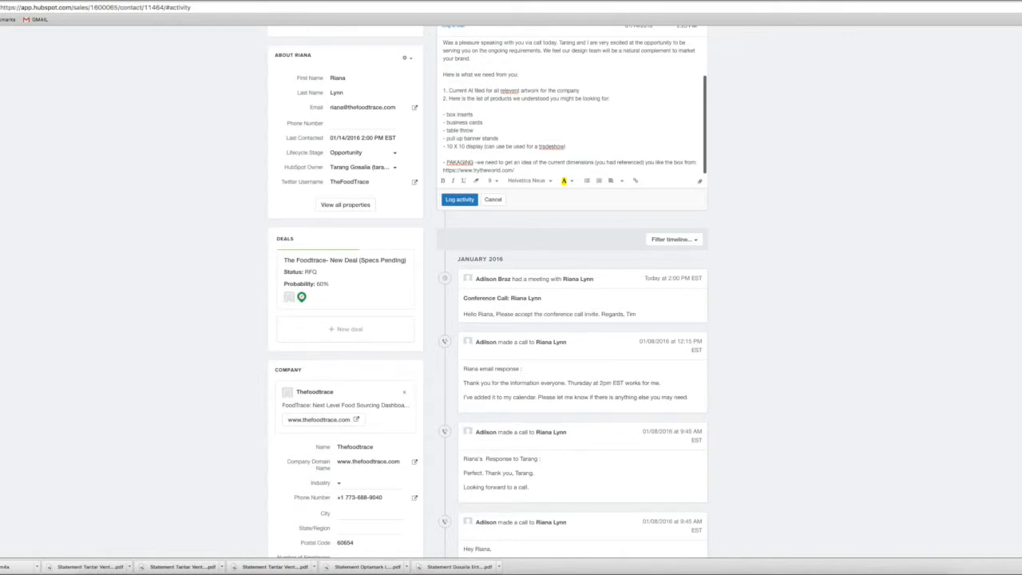
{"action": "type", "text": "and they had a"}
{"action": "type", "text": " box that was "}
{"action": "type", "text": "printed on a"}
{"action": "type", "text": " 20-"}
{"action": "type", "text": " pt stock which"}
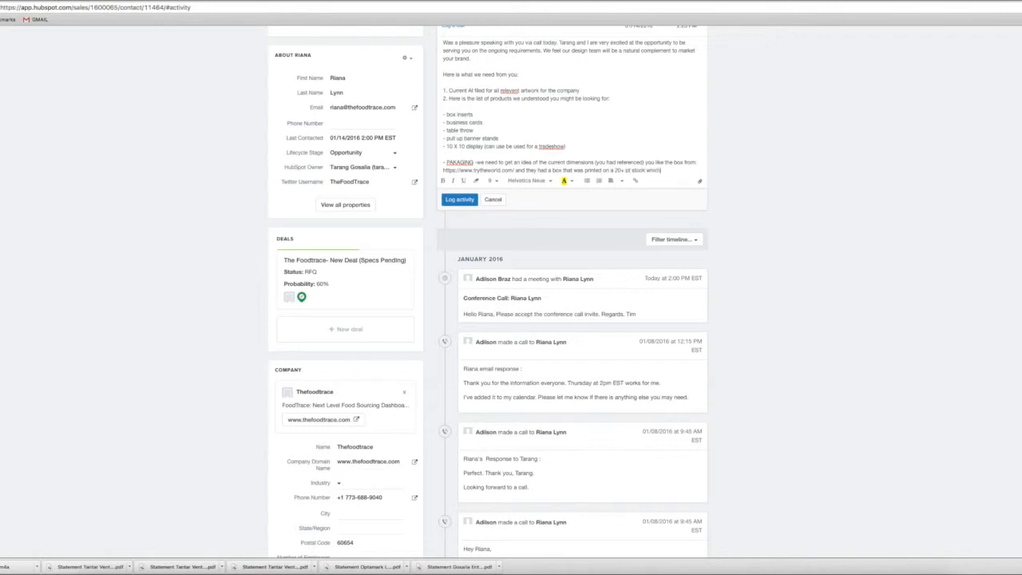
{"action": "type", "text": " had a 2 color imprin"}
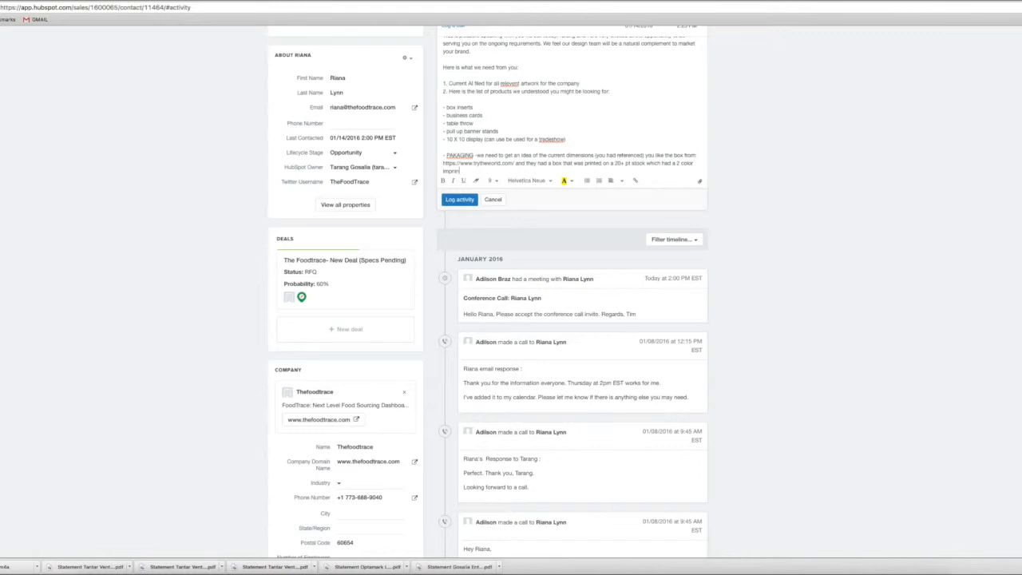
Begin the following sentence with "We can plan to print these boxes in lower runs to start"
{"action": "type", "text": "t. We can plan to print these boxes in lower runs to start sm"}
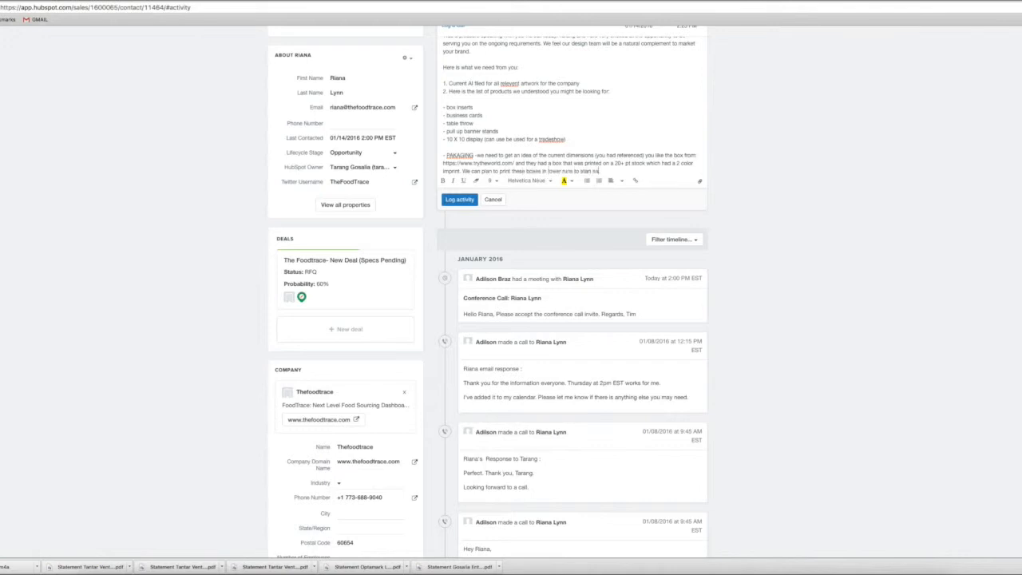
{"action": "key", "text": "BackSpace"}
{"action": "key", "text": "BackSpace"}
Extend the sentence with "and once things stabilize", correcting the spelling of the last word
{"action": "type", "text": "and once rm"}
{"action": "key", "text": "BackSpace"}
{"action": "key", "text": "BackSpace"}
{"action": "type", "text": "things stabilize."}
{"action": "key", "text": "BackSpace"}
{"action": "key", "text": "BackSpace"}
{"action": "right_click", "coordinate": [643, 171]}
{"action": "left_click", "coordinate": [671, 175]}
{"action": "type", "text": "."}
{"action": "key", "text": "BackSpace"}
Finish the sentence with ", you will economies of scale on your pricing." and correct "PAKAGING" to "PACKAGING"
{"action": "type", "text": ", you will exc"}
{"action": "type", "text": "nomies o"}
{"action": "type", "text": "f scale on your pr"}
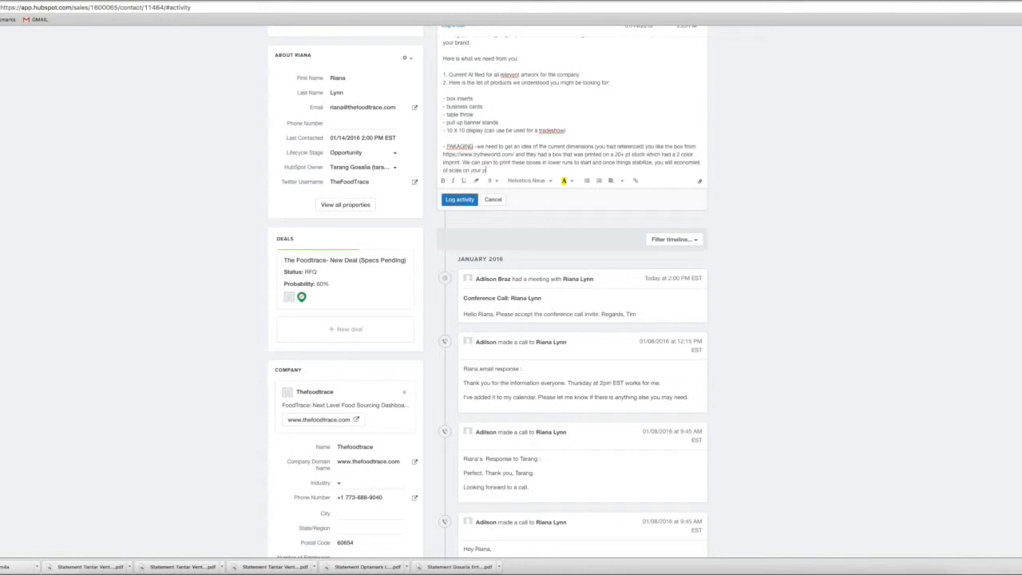
{"action": "type", "text": "icing."}
{"action": "left_click", "coordinate": [456, 147]}
{"action": "type", "text": "C"}
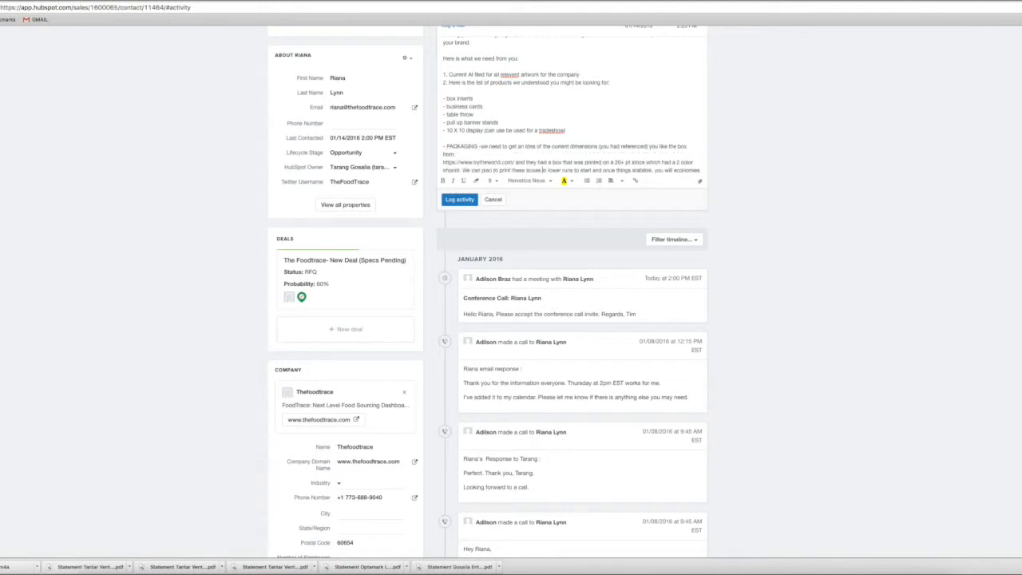
Check for spelling suggestions for the flagged word "tradeshow" in the 10 X 10 display line
{"action": "scroll", "coordinate": [511, 320], "scroll_direction": "down", "scroll_amount": 3}
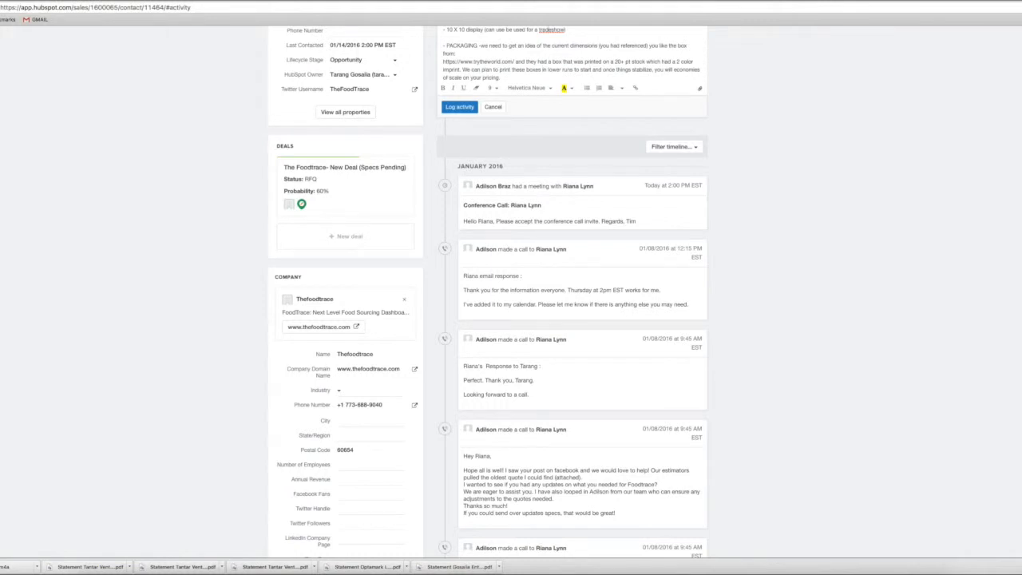
{"action": "right_click", "coordinate": [547, 30]}
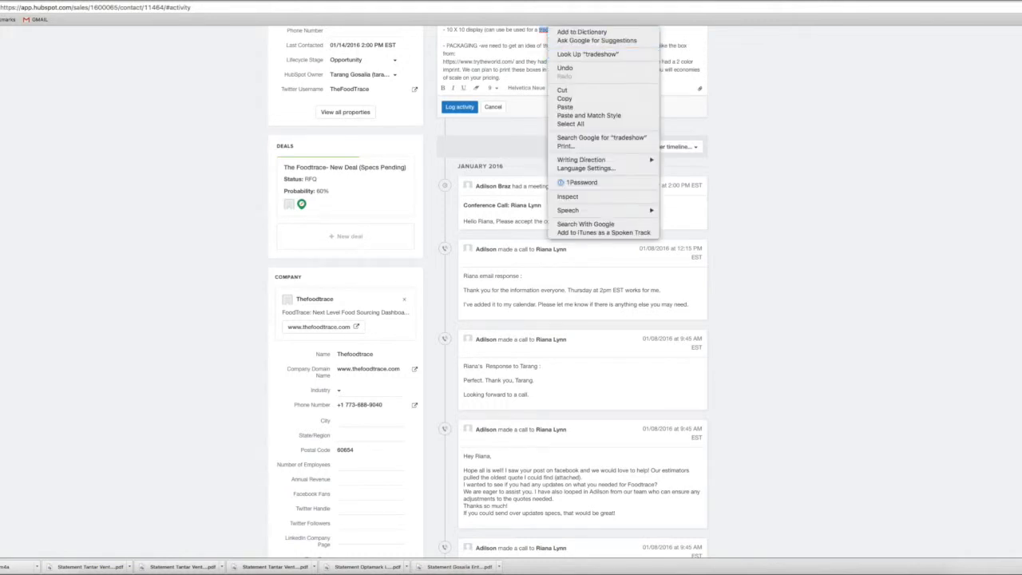
{"action": "left_click", "coordinate": [545, 46]}
{"action": "left_click", "coordinate": [548, 46]}
{"action": "right_click", "coordinate": [550, 29]}
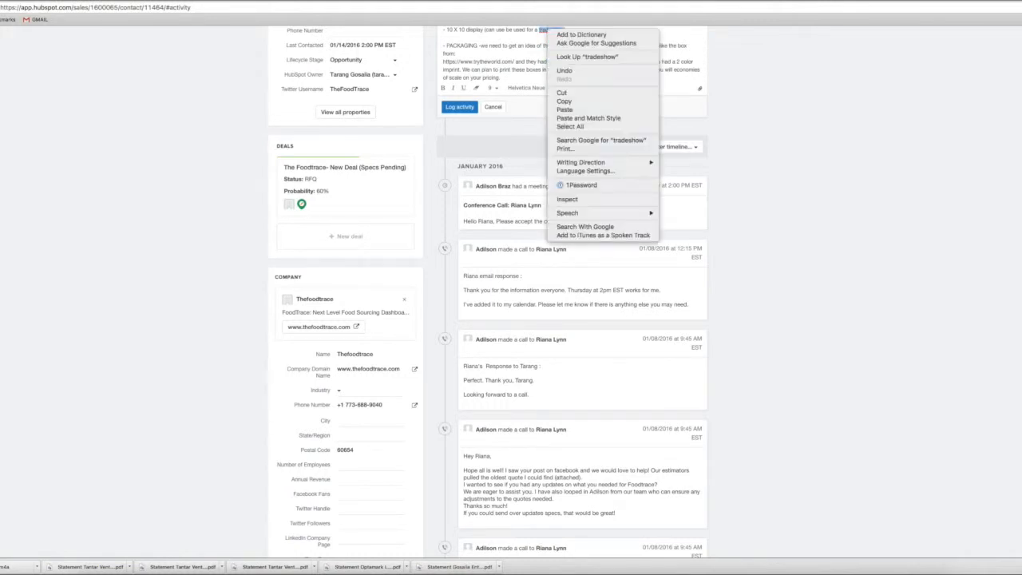
{"action": "left_click", "coordinate": [549, 30]}
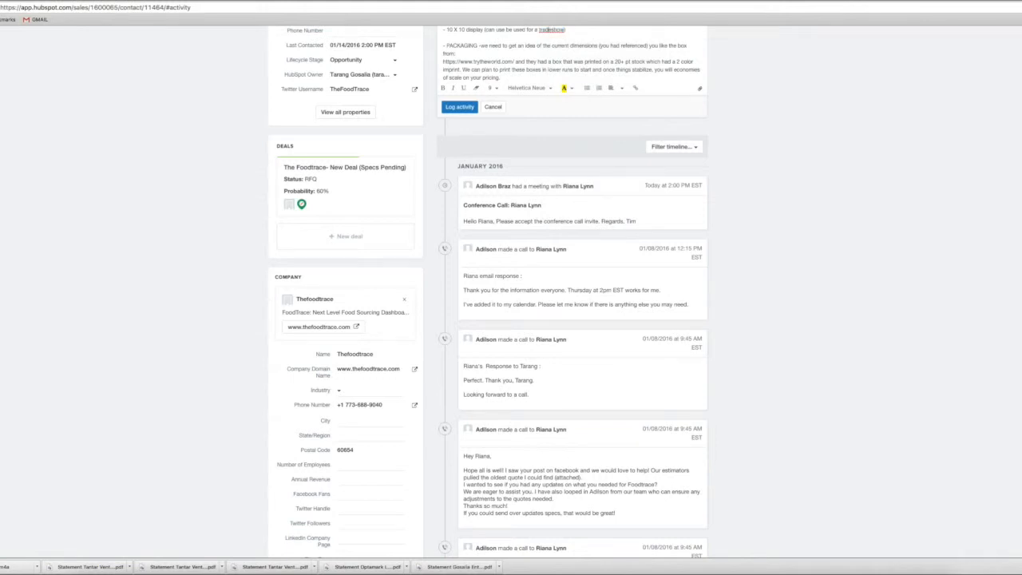
{"action": "scroll", "coordinate": [489, 292], "scroll_direction": "down", "scroll_amount": 3}
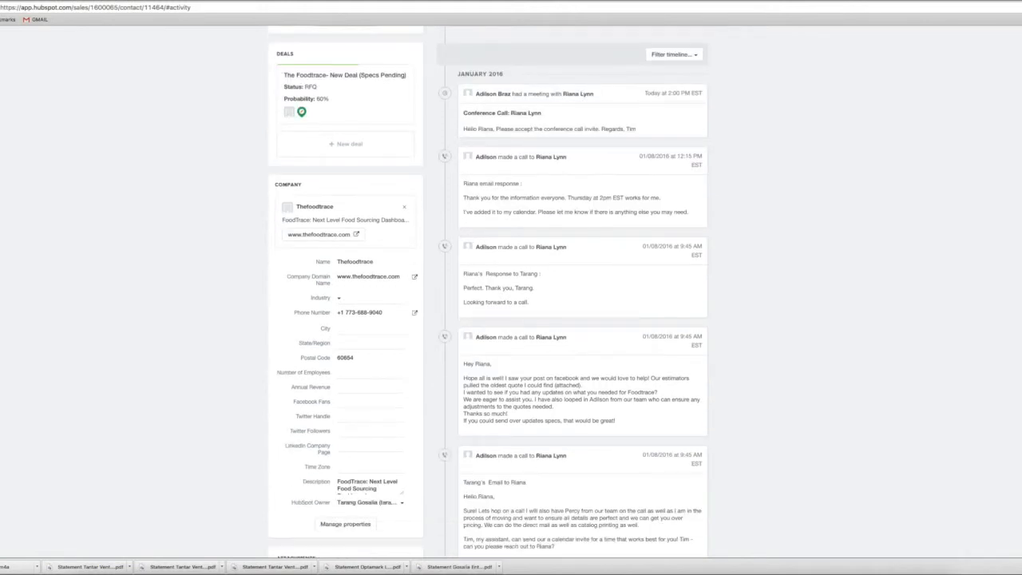
{"action": "scroll", "coordinate": [489, 292], "scroll_direction": "up", "scroll_amount": 8}
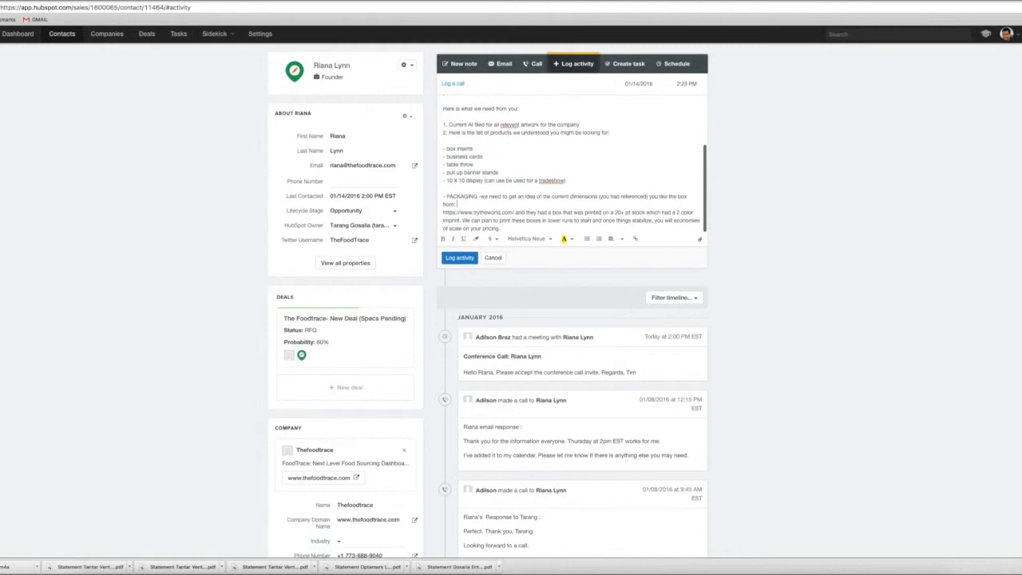
At the end of the packaging paragraph, add "(you had mentioned something about the design of a Scarlett Letter Stamp)"
{"action": "scroll", "coordinate": [488, 292], "scroll_direction": "down", "scroll_amount": 1}
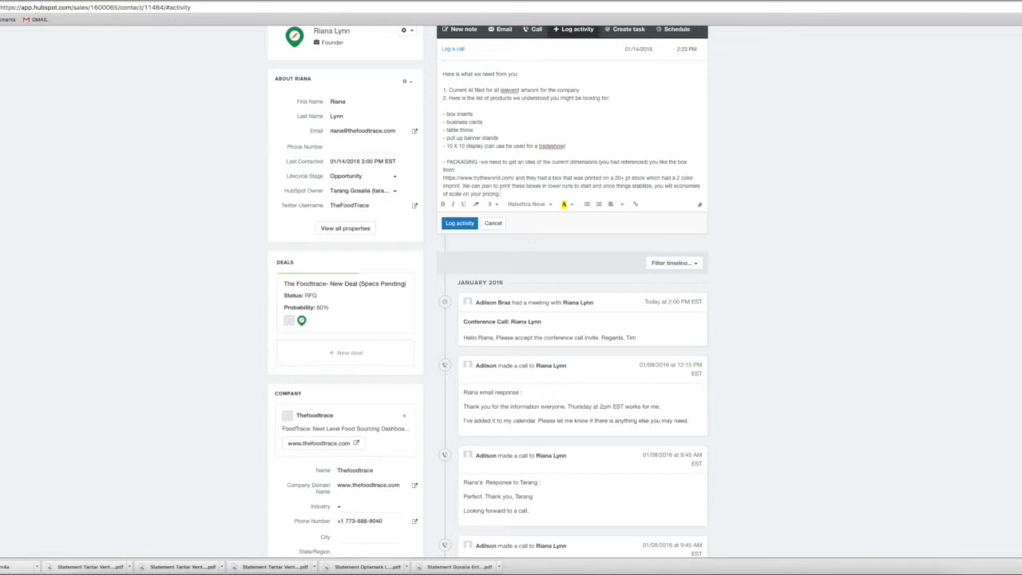
{"action": "type", "text": "(you had mentioned something avo"}
{"action": "key", "text": "BackSpace"}
{"action": "key", "text": "BackSpace"}
{"action": "type", "text": "bout the design of a S"}
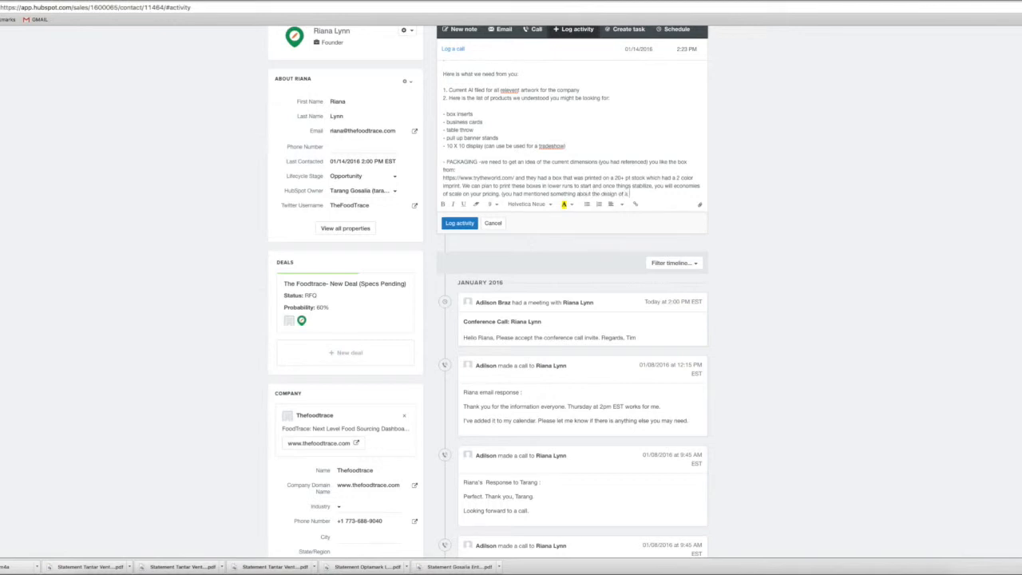
{"action": "type", "text": "carlett Letter"}
{"action": "type", "text": " Stamp)"}
{"action": "type", "text": " so please"}
{"action": "type", "text": " give us s"}
{"action": "type", "text": "ome"}
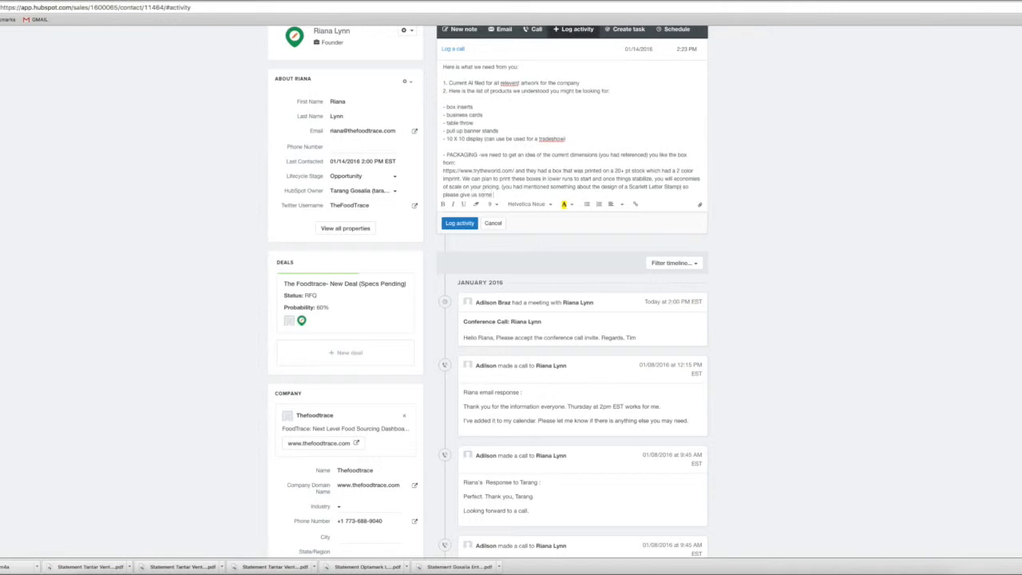
{"action": "type", "text": " more info and when w"}
{"action": "type", "text": "e have the dimen"}
{"action": "type", "text": "sions we can al"}
{"action": "type", "text": " le"}
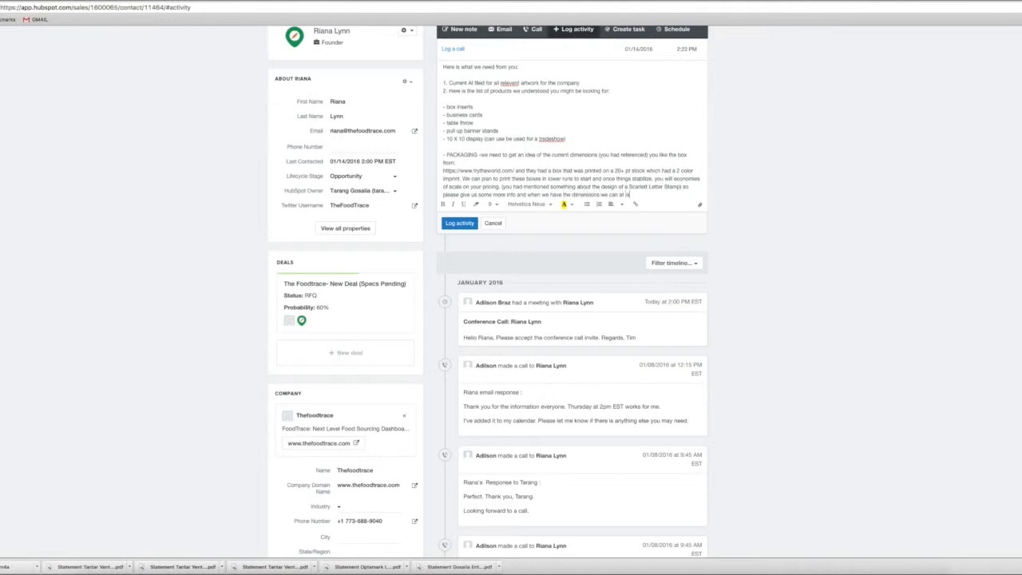
{"action": "type", "text": "ast quickly price out the"}
{"action": "type", "text": " job assuming the"}
{"action": "type", "text": " 2 color imrpin"}
Complete the packaging paragraph with "quickly price out the job assuming the 2 color imprint."
{"action": "key", "text": "BackSpace"}
{"action": "key", "text": "BackSpace"}
{"action": "key", "text": "BackSpace"}
{"action": "key", "text": "BackSpace"}
{"action": "type", "text": "print."}
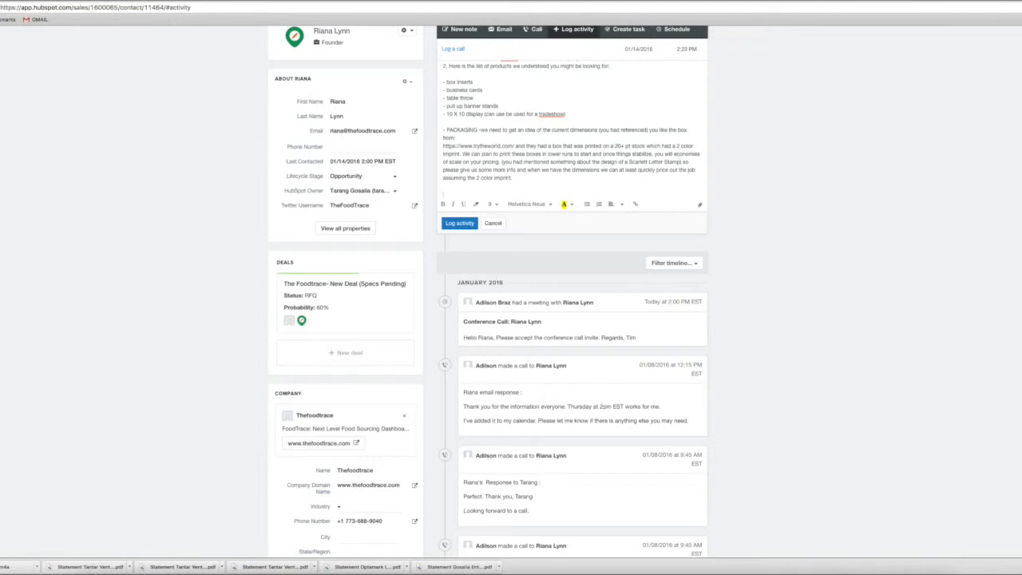
Start a new paragraph with "We plan to send you over some design mockups by early next week"
{"action": "type", "text": "plan to send you over sa"}
{"action": "type", "text": "me design mockups byearly next week assuming we can get some artwork to d"}
Continue the closing paragraph with "assuming we can get some artwork to give us a general"
{"action": "key", "text": "BackSpace"}
{"action": "type", "text": "give us a fg"}
{"action": "key", "text": "BackSpace"}
{"action": "key", "text": "BackSpace"}
{"action": "type", "text": "general"}
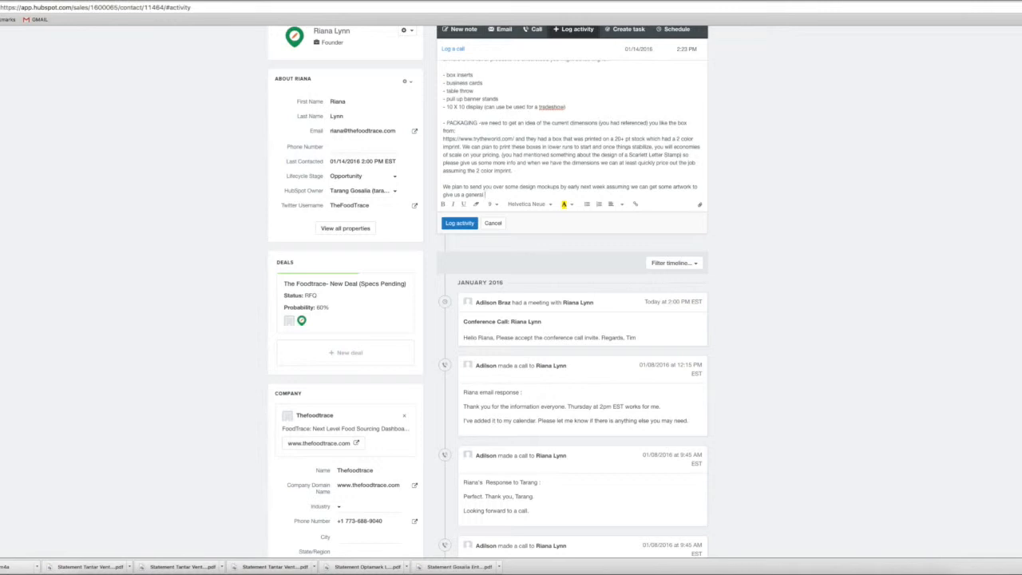
{"action": "type", "text": " foundation of where you styarted"}
Complete the closing sentence with "foundation of where to start"
{"action": "key", "text": "BackSpace"}
{"action": "key", "text": "BackSpace"}
{"action": "key", "text": "BackSpace"}
{"action": "key", "text": "BackSpace"}
{"action": "key", "text": "BackSpace"}
{"action": "key", "text": "BackSpace"}
{"action": "type", "text": "a"}
{"action": "key", "text": "BackSpace"}
{"action": "key", "text": "BackSpace"}
{"action": "key", "text": "BackSpace"}
{"action": "key", "text": "BackSpace"}
{"action": "key", "text": "BackSpace"}
{"action": "type", "text": "to start"}
Select the entire text of the call note and log the call activity on the contact
{"action": "key", "text": "ctrl+a"}
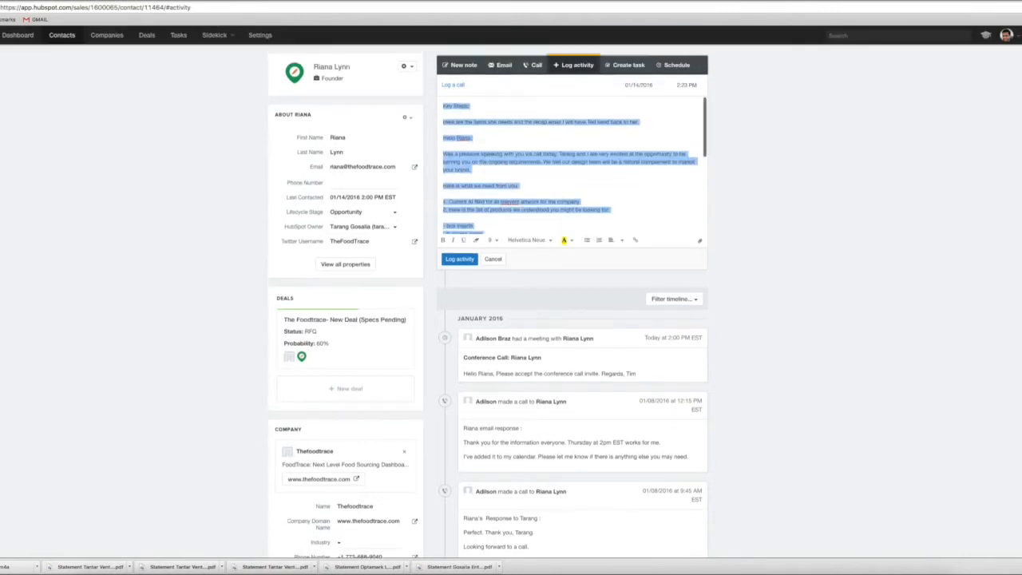
{"action": "left_click", "coordinate": [459, 258]}
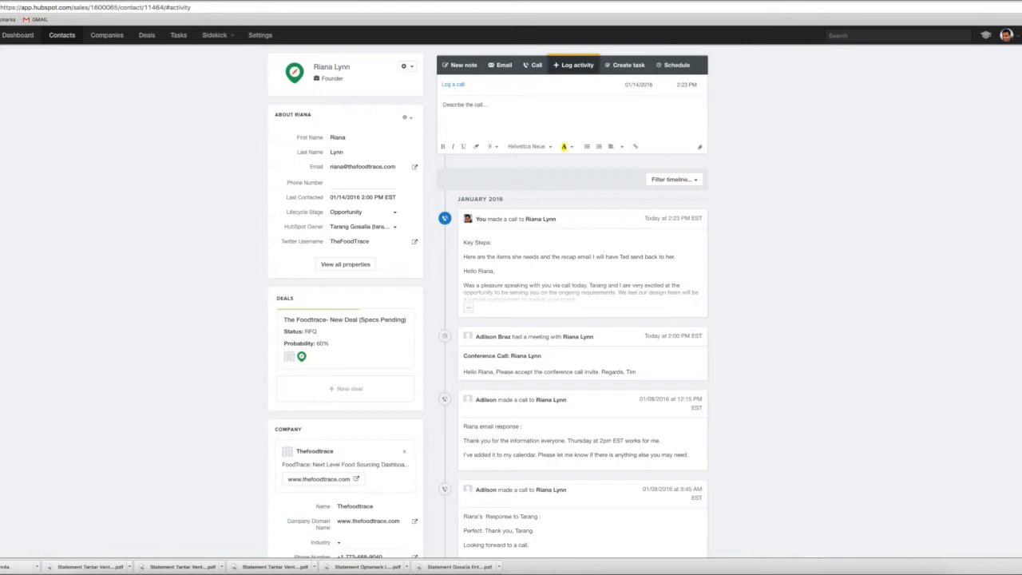
Start a new task on the contact and assign it to the colleague who sends the recap email
{"action": "left_click", "coordinate": [625, 66]}
{"action": "left_click", "coordinate": [524, 86]}
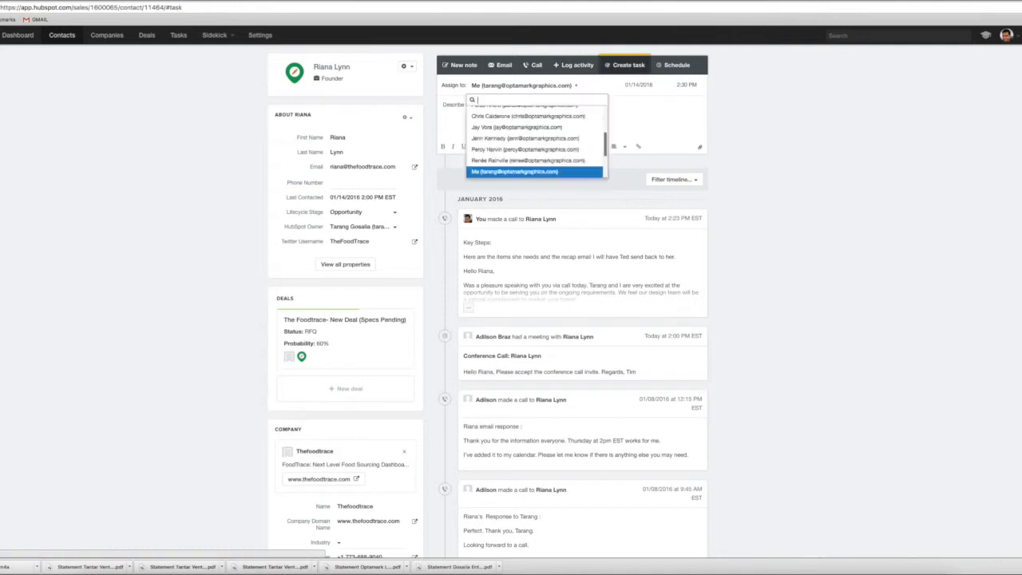
{"action": "type", "text": "ted"}
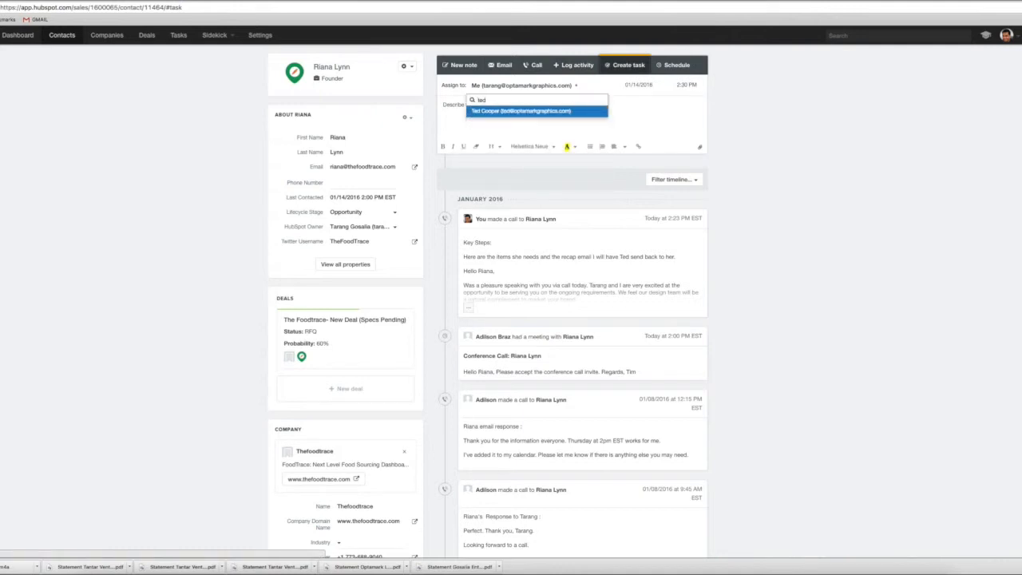
{"action": "key", "text": "Return"}
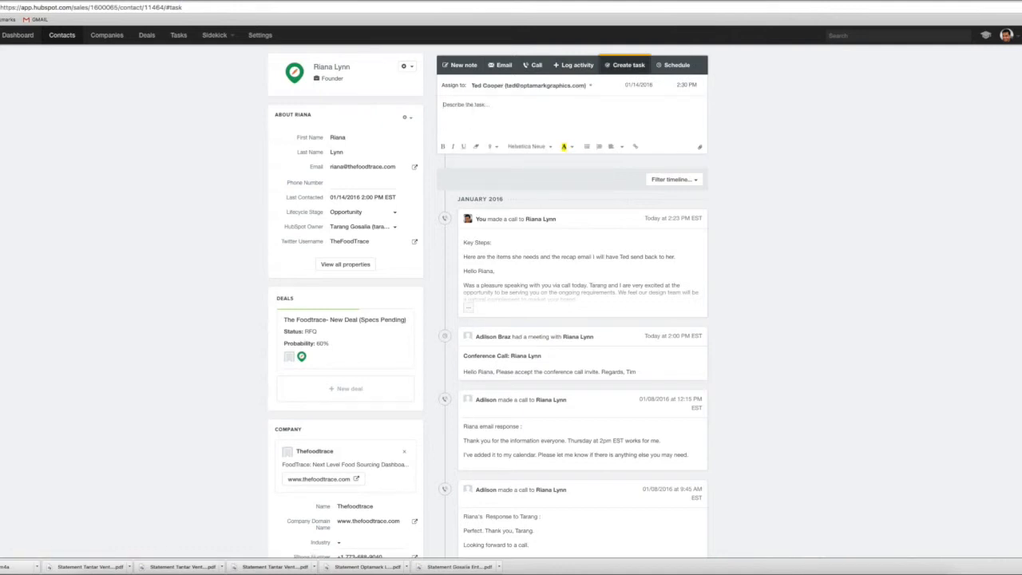
Begin the task description by addressing the colleague and asking them to please email the contact and "CC me as well as"
{"action": "left_click", "coordinate": [466, 105]}
{"action": "type", "text": "Ted - pe"}
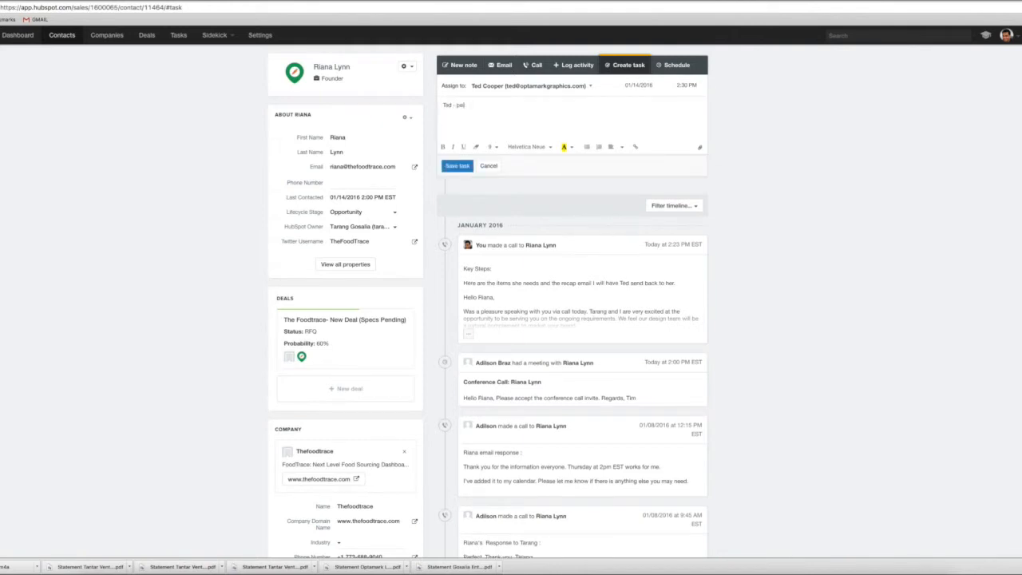
{"action": "type", "text": "lease emai"}
{"action": "type", "text": "l Ri"}
{"action": "type", "text": "an"}
{"action": "type", "text": "NNA "}
{"action": "type", "text": "are"}
{"action": "type", "text": "CC m"}
{"action": "type", "text": "e as well a"}
{"action": "type", "text": "s @#"}
{"action": "type", "text": "kei"}
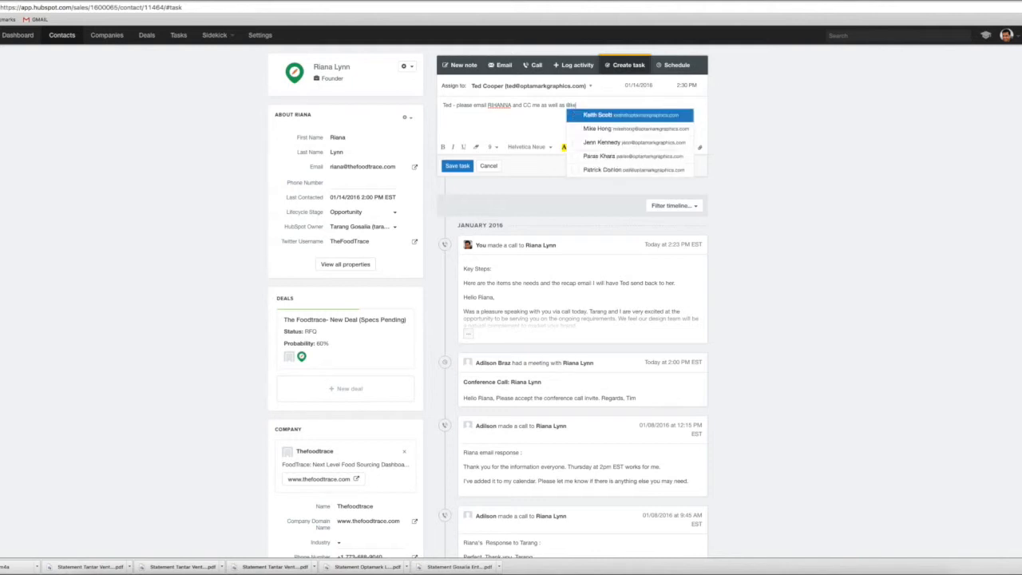
Mention the two other colleagues to be copied in the task description and paste the copied call note beneath
{"action": "key", "text": "Return"}
{"action": "type", "text": "@ad raz"}
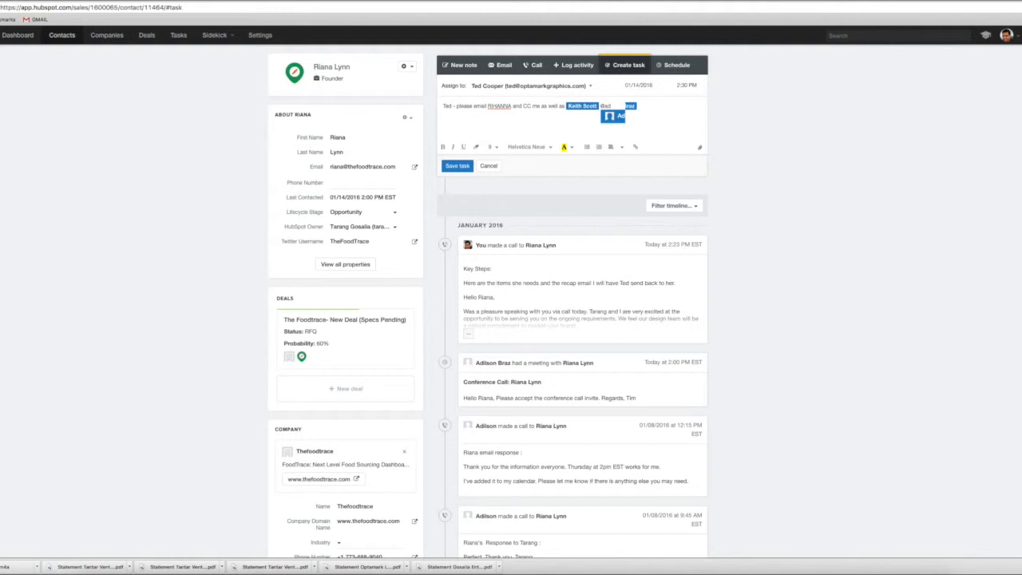
{"action": "key", "text": "Return"}
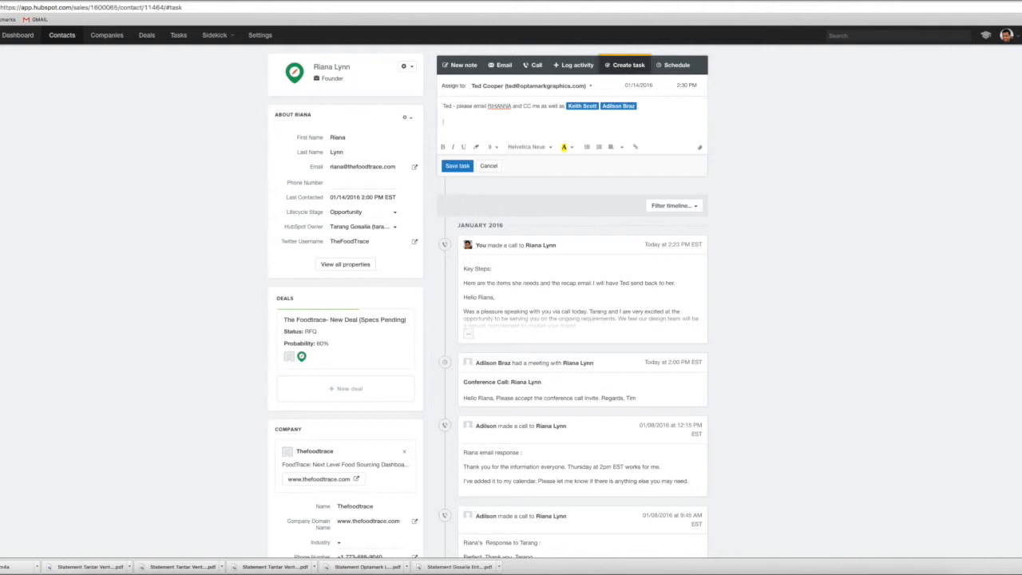
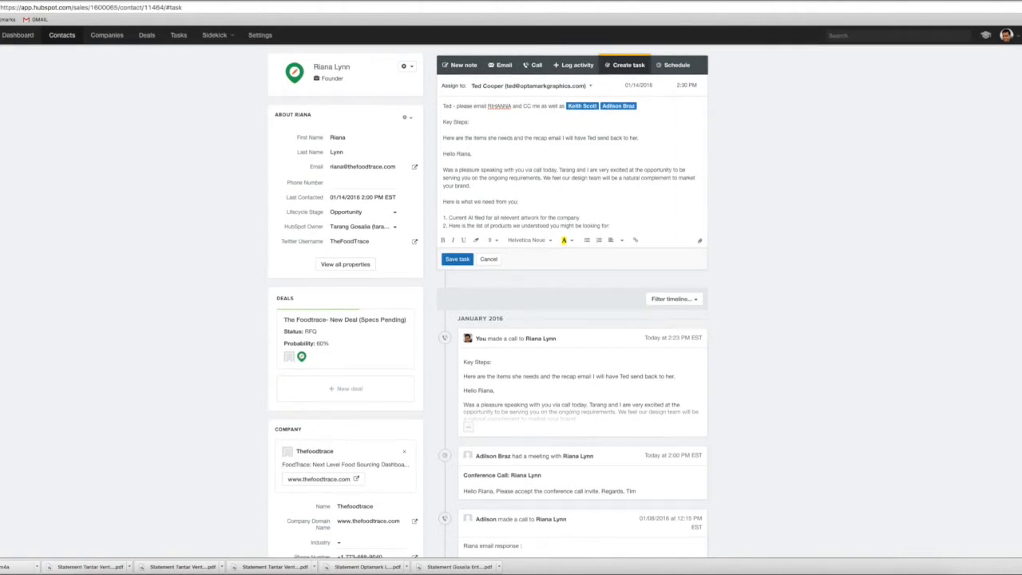
Set the task due on 01/14/2016 at 2:45 PM and save it
{"action": "left_click", "coordinate": [639, 86]}
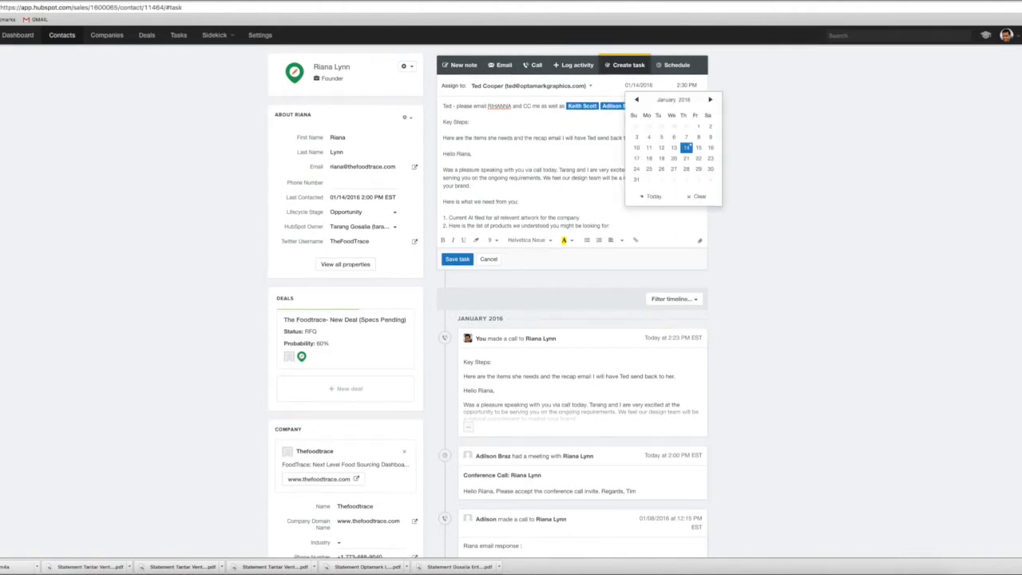
{"action": "left_click", "coordinate": [686, 149]}
{"action": "left_click", "coordinate": [686, 85]}
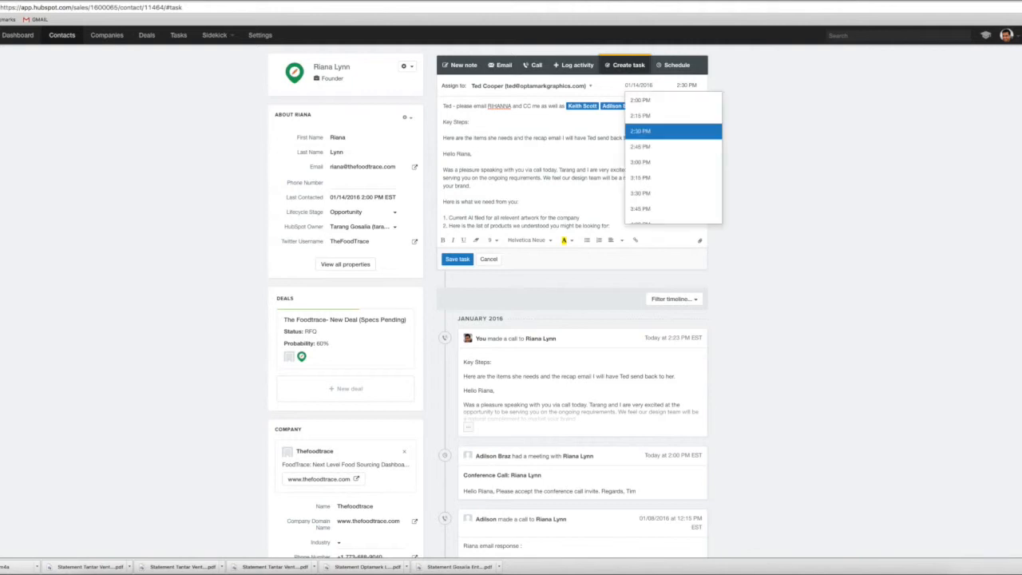
{"action": "left_click", "coordinate": [640, 146]}
{"action": "left_click", "coordinate": [458, 258]}
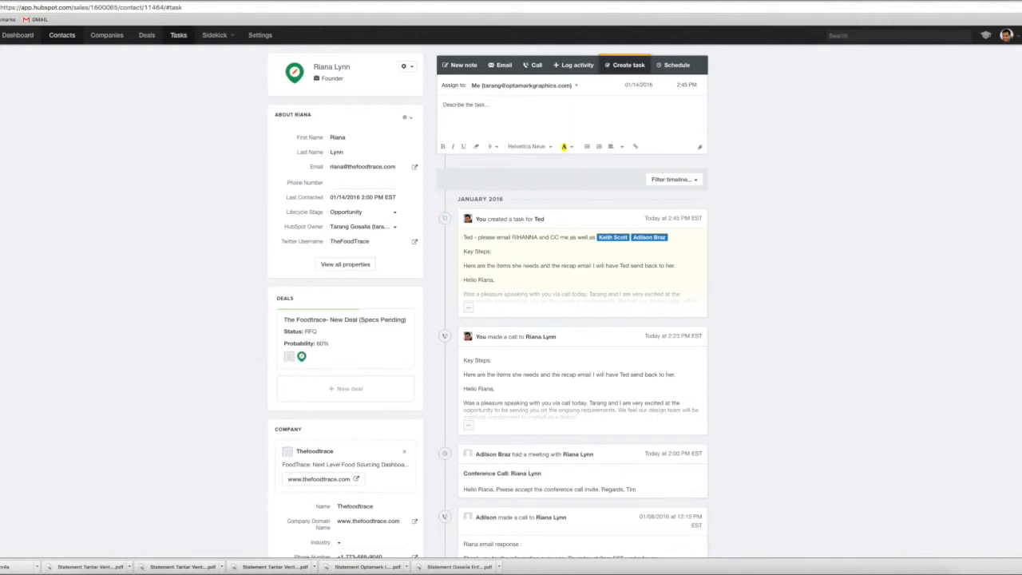
Go to the task board and filter it to the tasks assigned to the colleague
{"action": "left_click", "coordinate": [178, 34]}
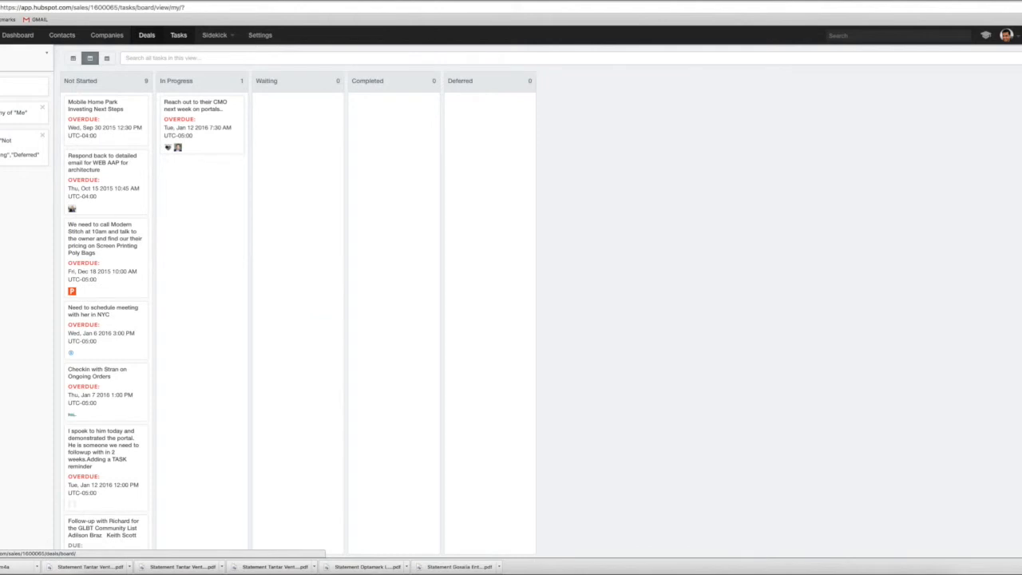
{"action": "left_click", "coordinate": [16, 87]}
{"action": "left_click", "coordinate": [16, 110]}
{"action": "left_click", "coordinate": [16, 123]}
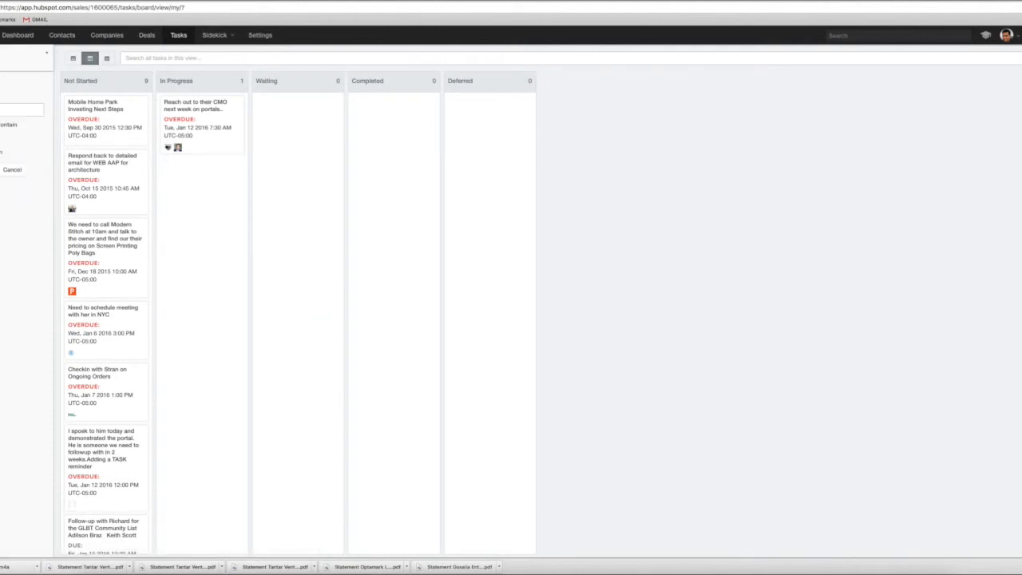
{"action": "left_click", "coordinate": [16, 109]}
{"action": "type", "text": "te"}
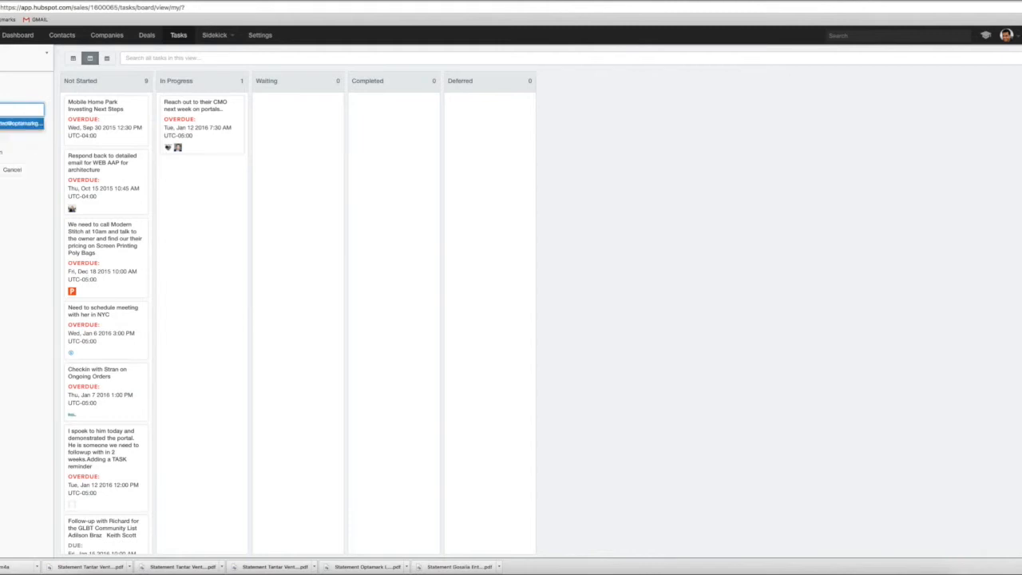
{"action": "key", "text": "Return"}
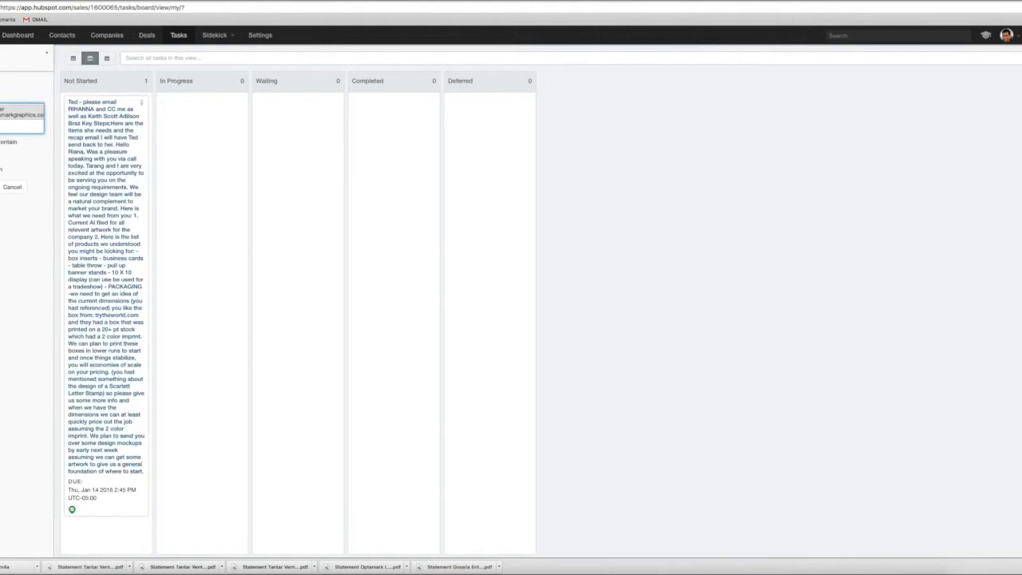
Open the colleague's task for editing, review its description and keep the status Not started
{"action": "left_click", "coordinate": [106, 244]}
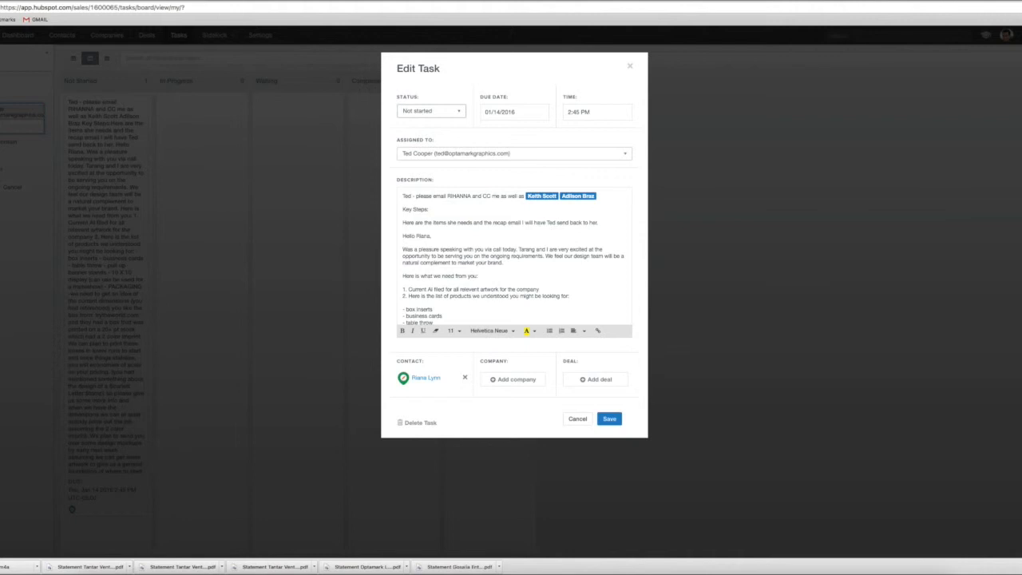
{"action": "scroll", "coordinate": [515, 256], "scroll_direction": "down", "scroll_amount": 3}
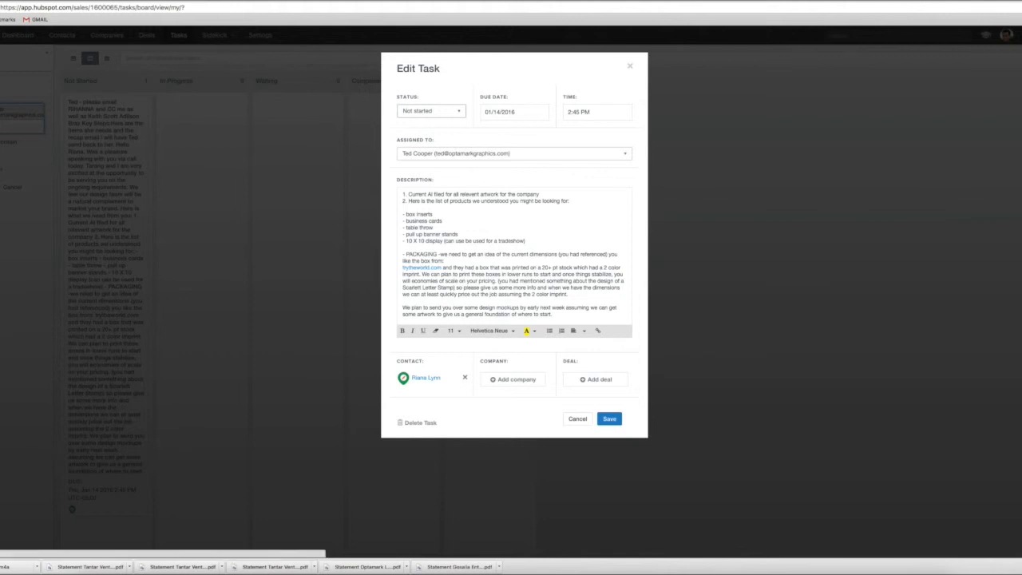
{"action": "left_click", "coordinate": [431, 111]}
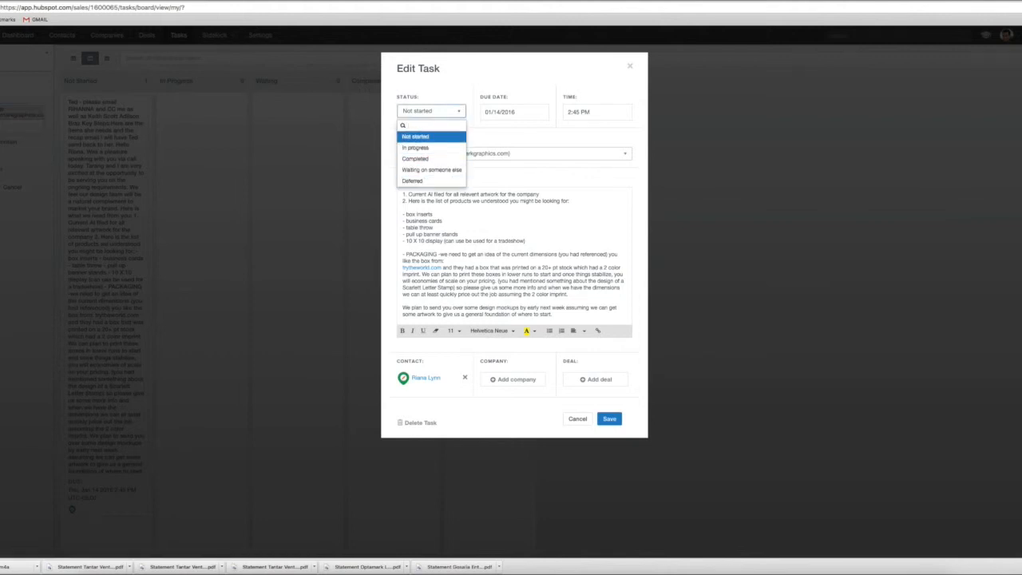
{"action": "left_click", "coordinate": [431, 136]}
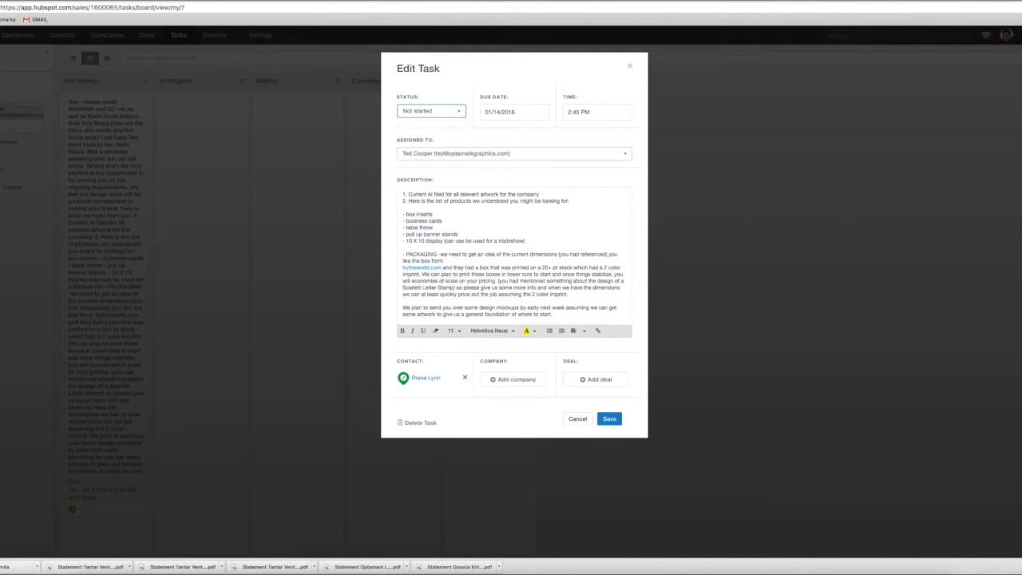
Try to link the Foodtrace company to the task by searching for "foodtrac", "food trac" and "food"
{"action": "left_click", "coordinate": [513, 379]}
{"action": "type", "text": "foodtrac"}
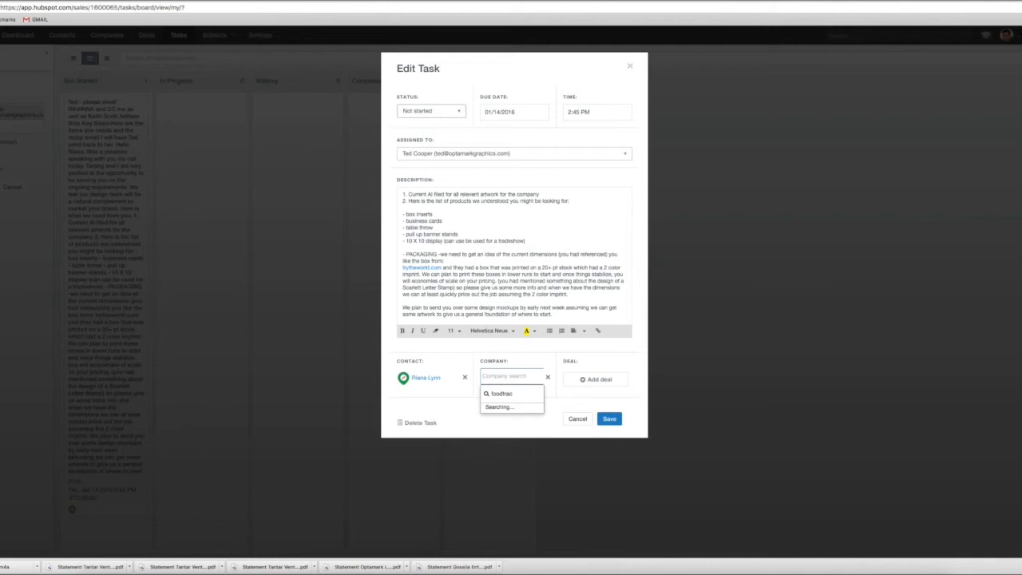
{"action": "key", "text": "BackSpace"}
{"action": "key", "text": "BackSpace"}
{"action": "key", "text": "BackSpace"}
{"action": "key", "text": "BackSpace"}
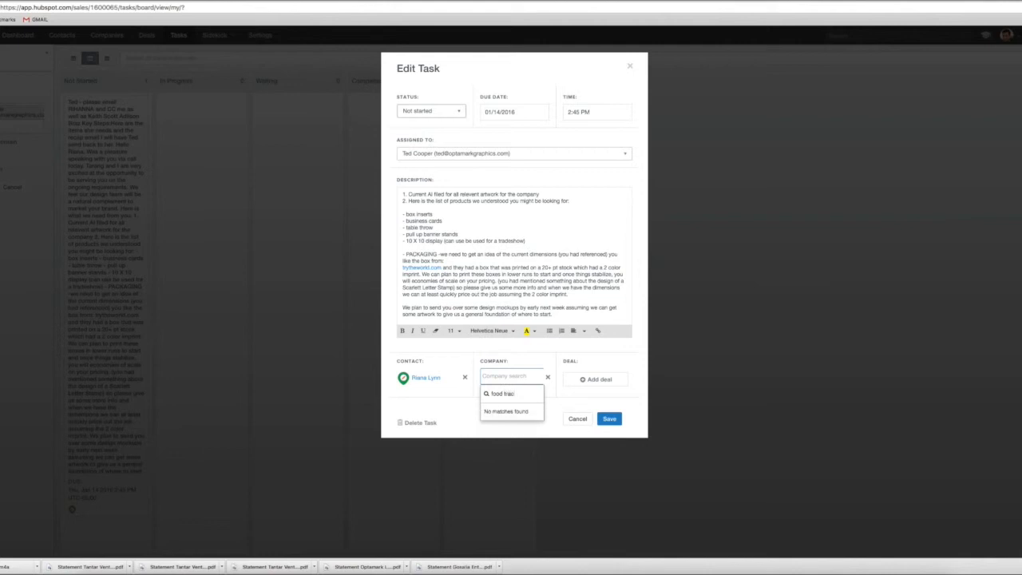
{"action": "key", "text": "BackSpace"}
{"action": "key", "text": "BackSpace"}
{"action": "key", "text": "BackSpace"}
{"action": "key", "text": "BackSpace"}
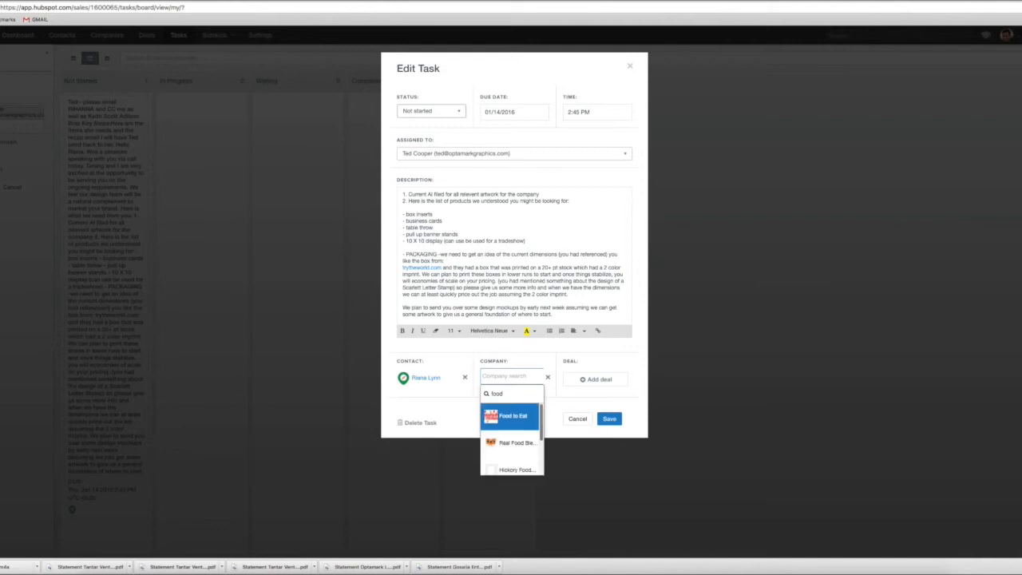
Look through the company matches for "food" to find Foodtrace
{"action": "key", "text": "Down"}
{"action": "key", "text": "Down"}
{"action": "key", "text": "Down"}
{"action": "key", "text": "Down"}
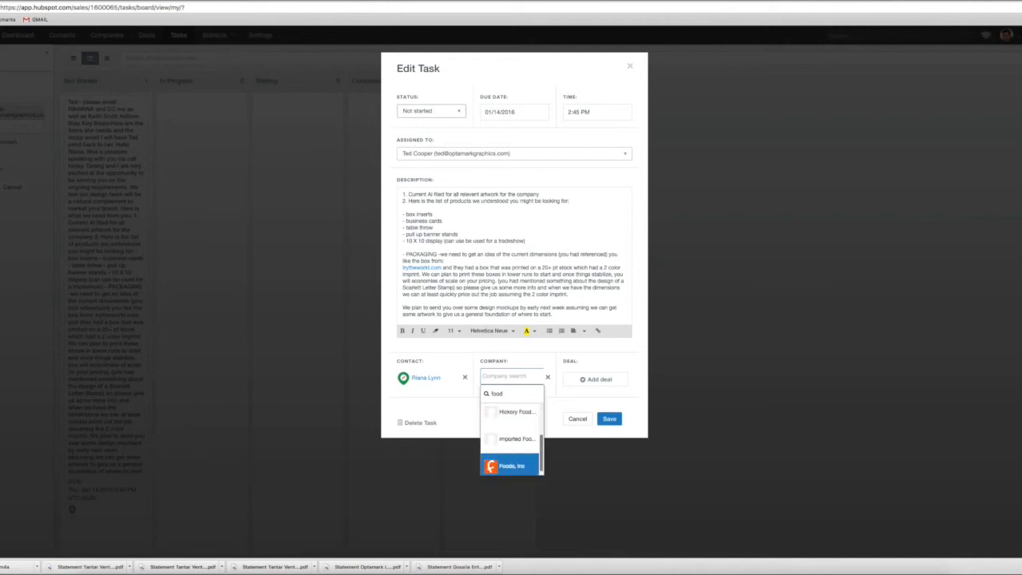
{"action": "key", "text": "Up"}
{"action": "key", "text": "Up"}
{"action": "key", "text": "Up"}
{"action": "key", "text": "Up"}
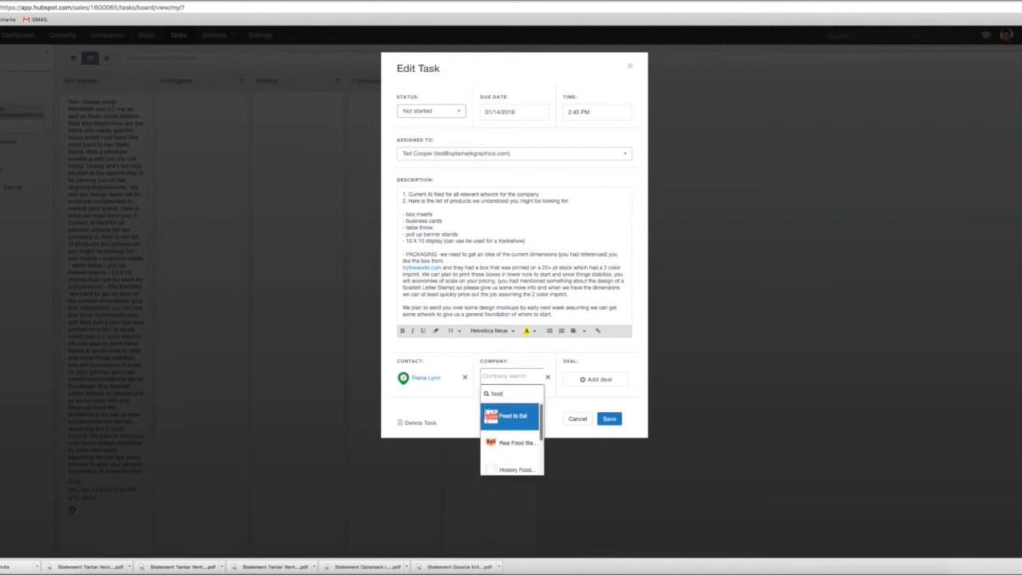
{"action": "key", "text": "Down"}
{"action": "key", "text": "Down"}
{"action": "key", "text": "Down"}
{"action": "key", "text": "Down"}
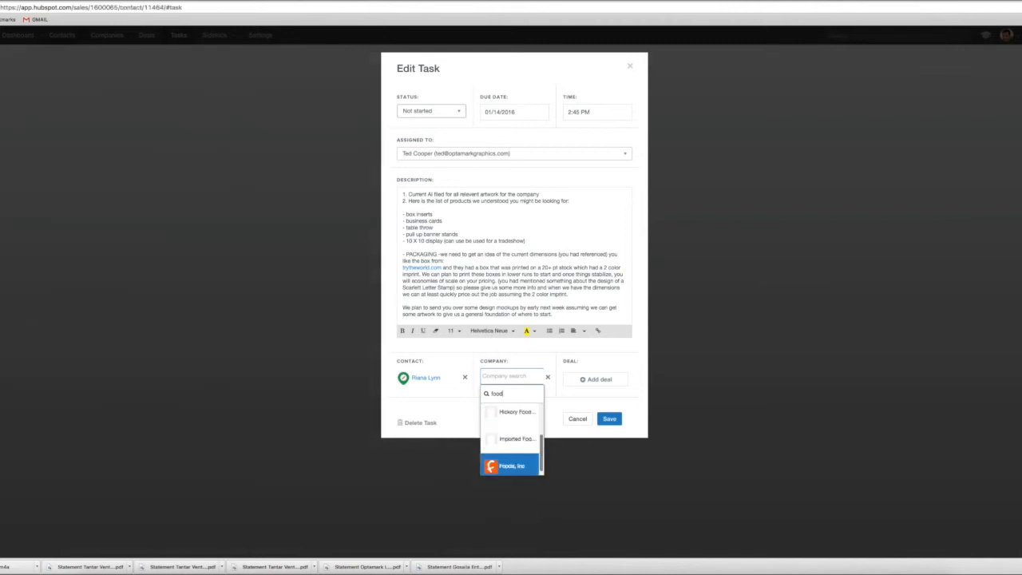
Link the deal "The Foodtrace- New Deal (Specs Pending)" to the task
{"action": "left_click", "coordinate": [596, 379]}
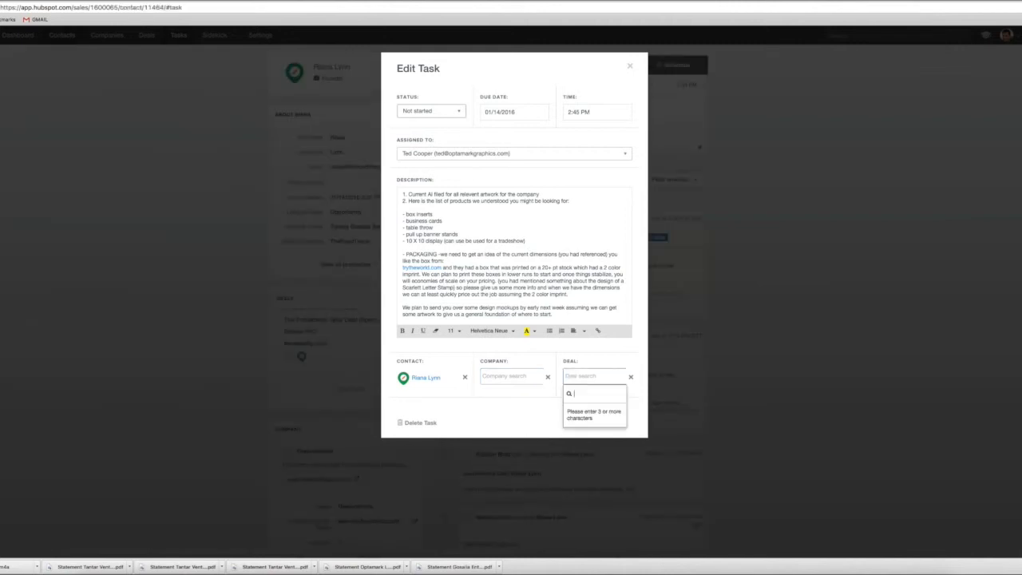
{"action": "type", "text": "foodt"}
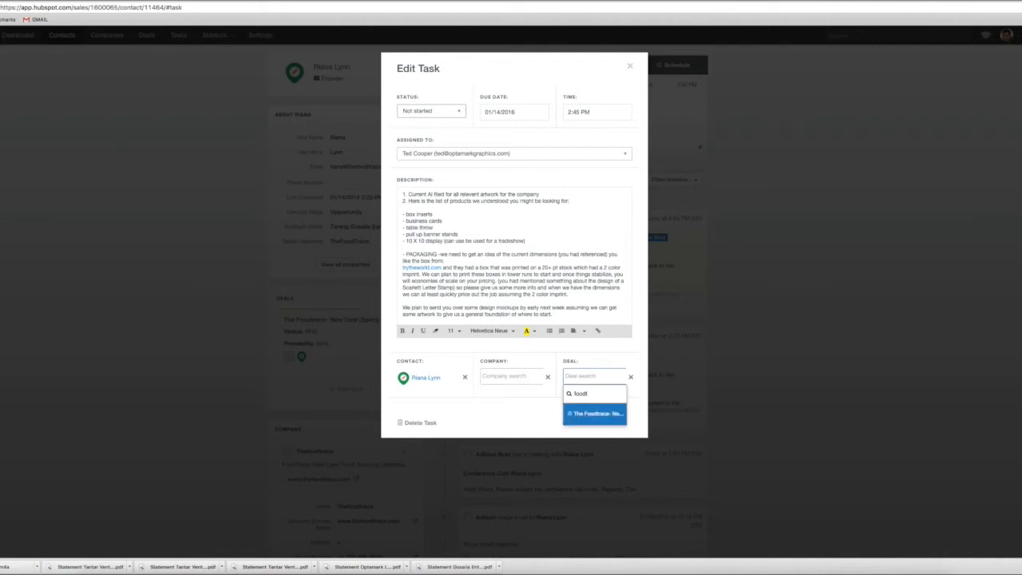
{"action": "key", "text": "Return"}
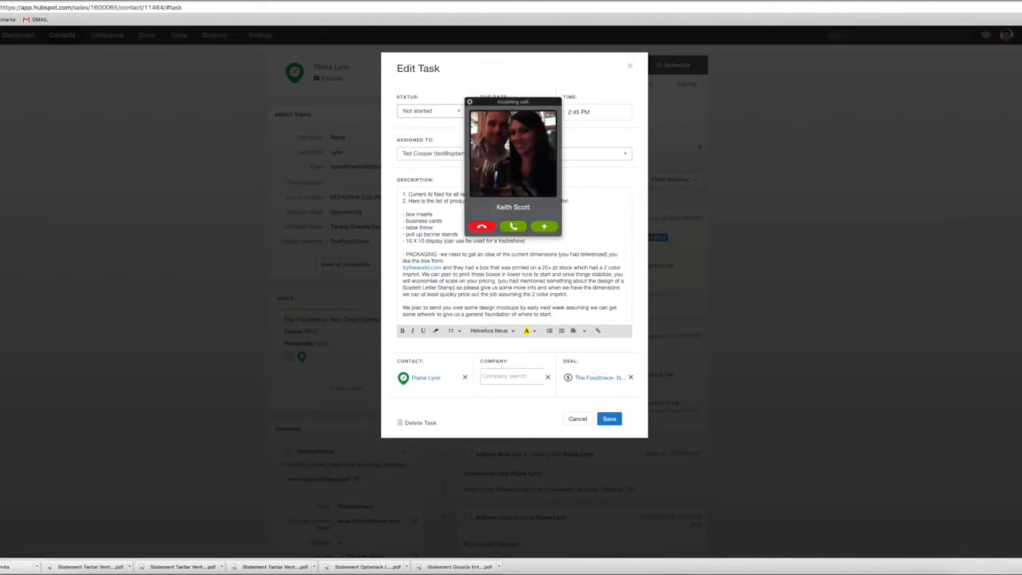
Add the incoming caller to the ongoing Skype call and try to stop sharing the screen, returning to the HubSpot task
{"action": "left_click", "coordinate": [545, 227]}
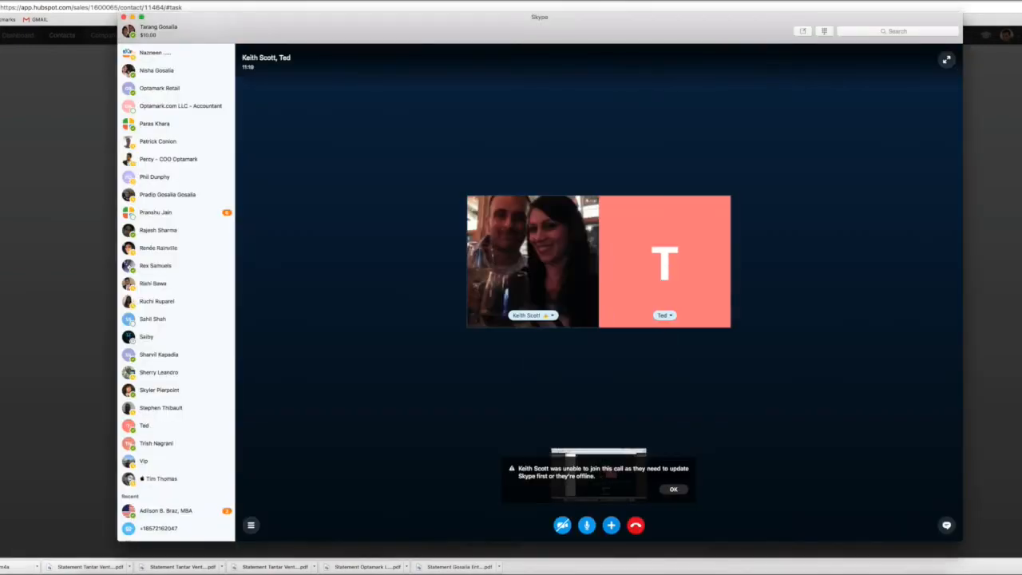
{"action": "left_click", "coordinate": [611, 524]}
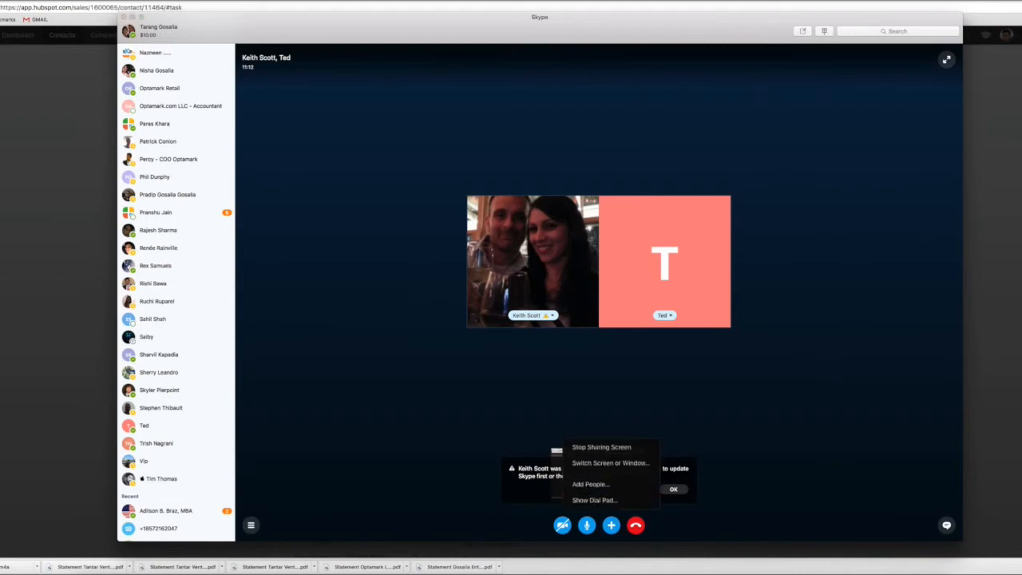
{"action": "left_click", "coordinate": [601, 447]}
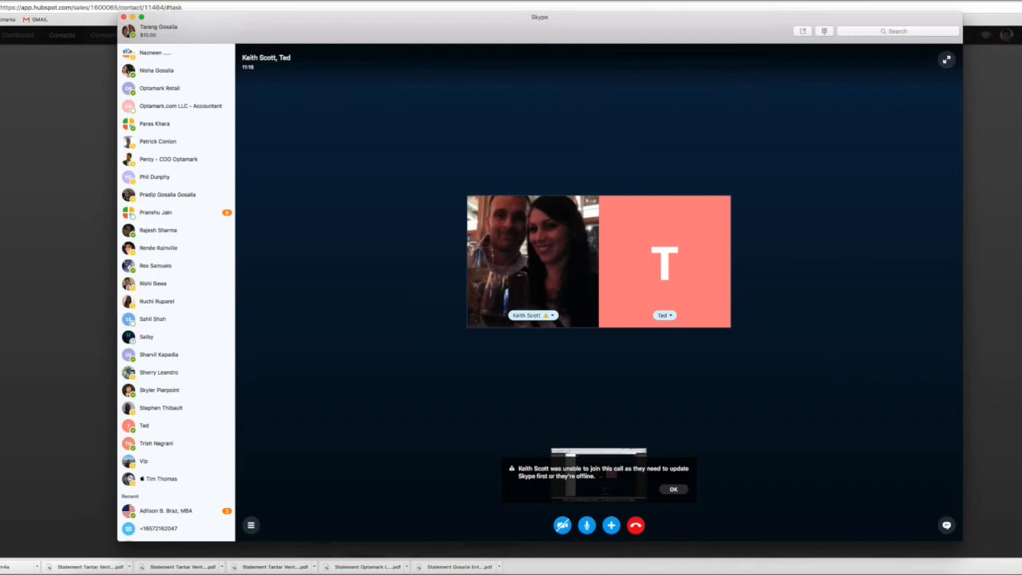
{"action": "key", "text": "super+Tab"}
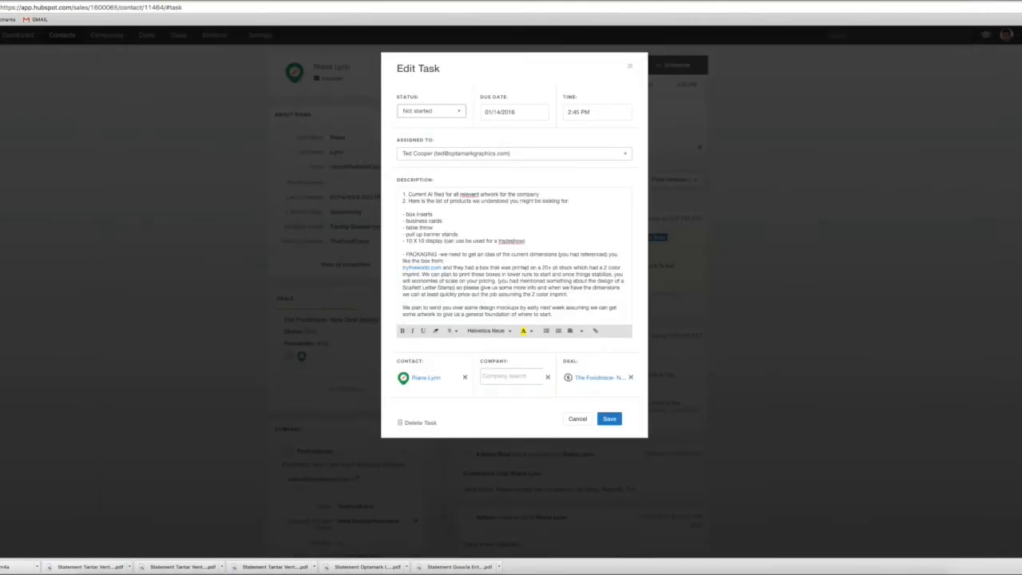
Review the closing paragraph of the task description and save the edited task
{"action": "scroll", "coordinate": [525, 267], "scroll_direction": "down", "scroll_amount": 2}
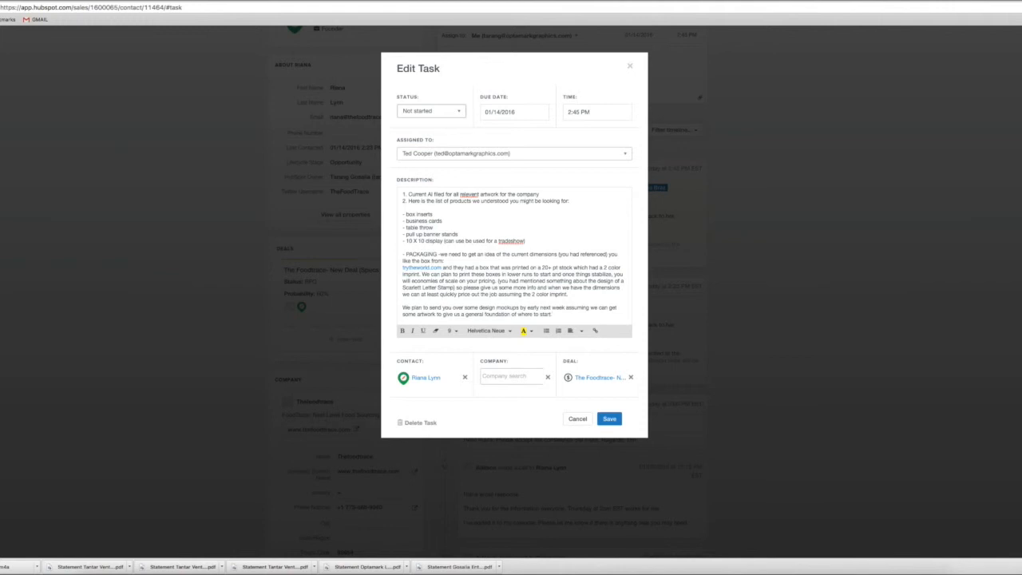
{"action": "left_click_drag", "start_coordinate": [465, 308], "coordinate": [553, 315]}
{"action": "left_click", "coordinate": [553, 315]}
{"action": "left_click", "coordinate": [609, 418]}
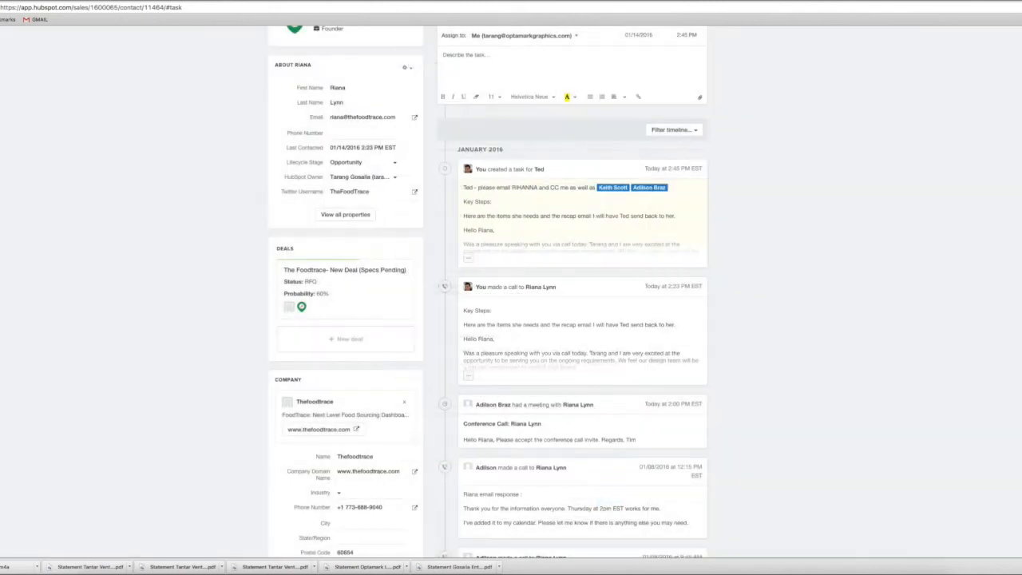
{"action": "scroll", "coordinate": [511, 292], "scroll_direction": "up", "scroll_amount": 2}
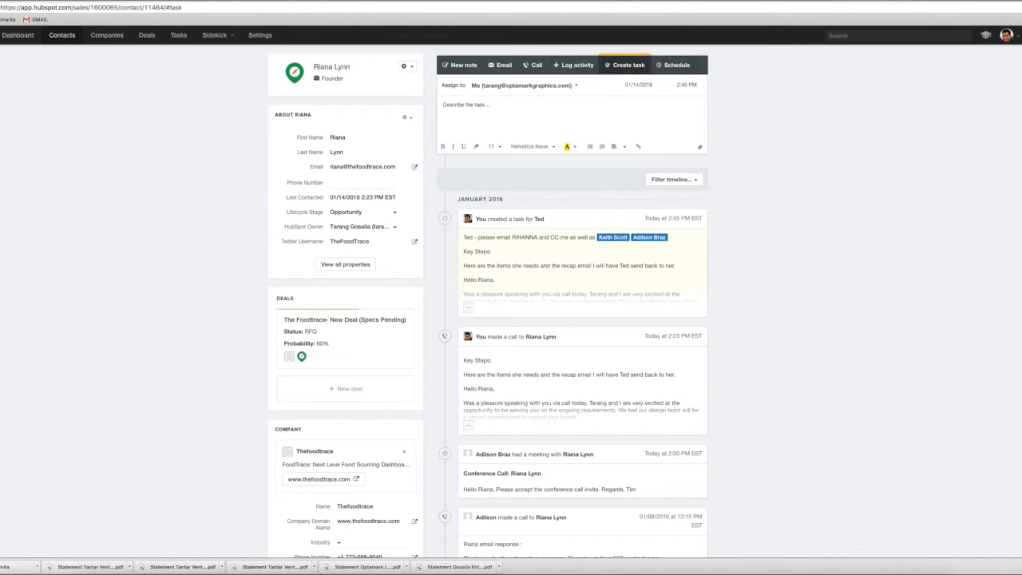
{"action": "left_click", "coordinate": [975, 0]}
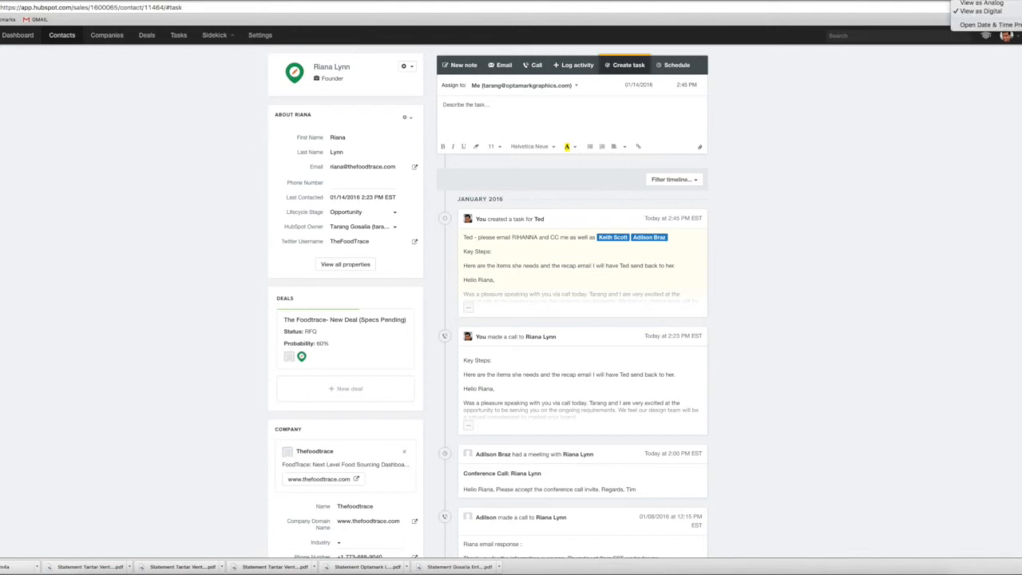
{"action": "key", "text": "Escape"}
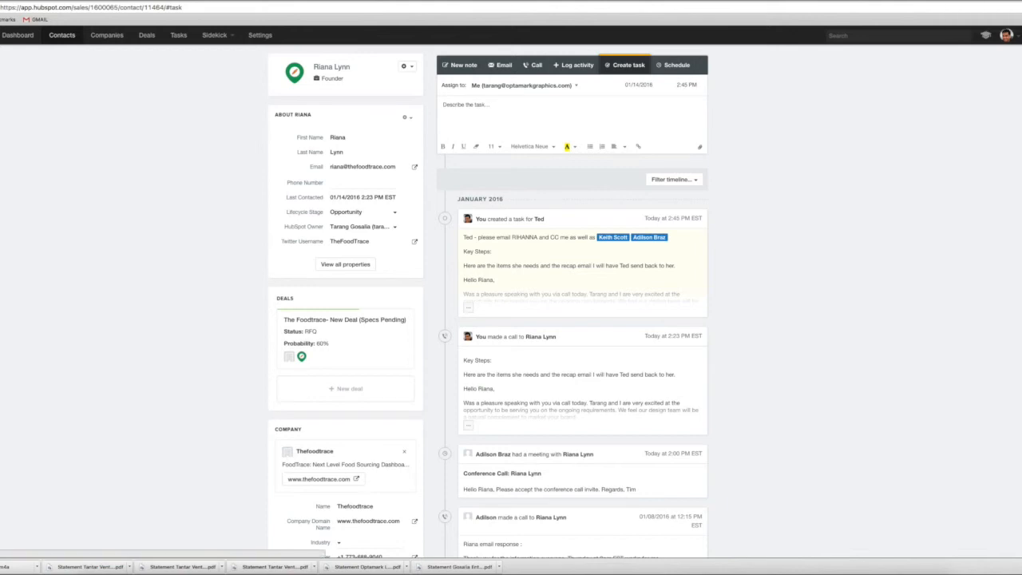
Assign the new task to yourself with the description "Followup to make sure all design files are in and then make sure we brief the DESIGN TEAM"
{"action": "left_click", "coordinate": [524, 86]}
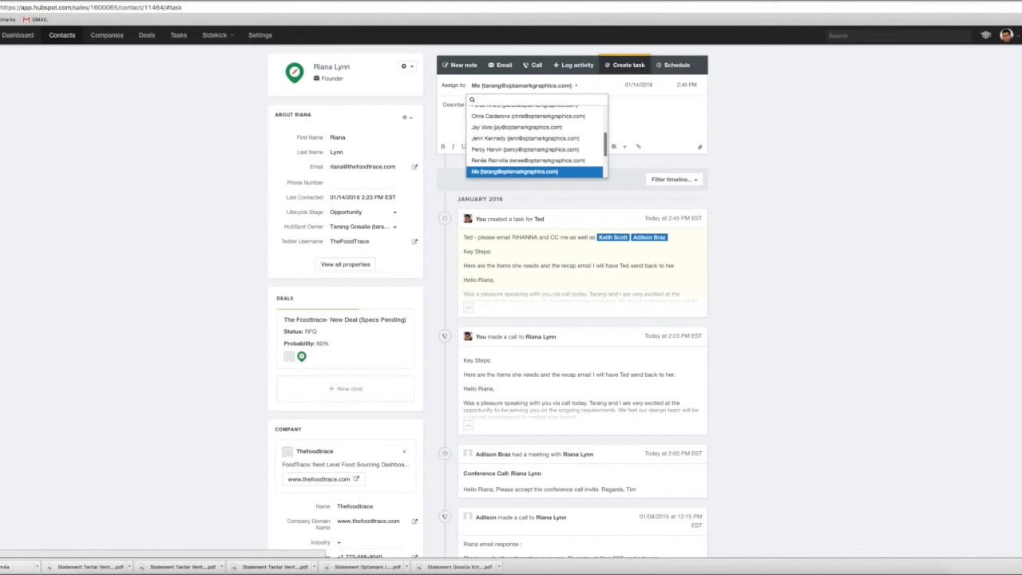
{"action": "left_click", "coordinate": [514, 171]}
{"action": "left_click", "coordinate": [479, 106]}
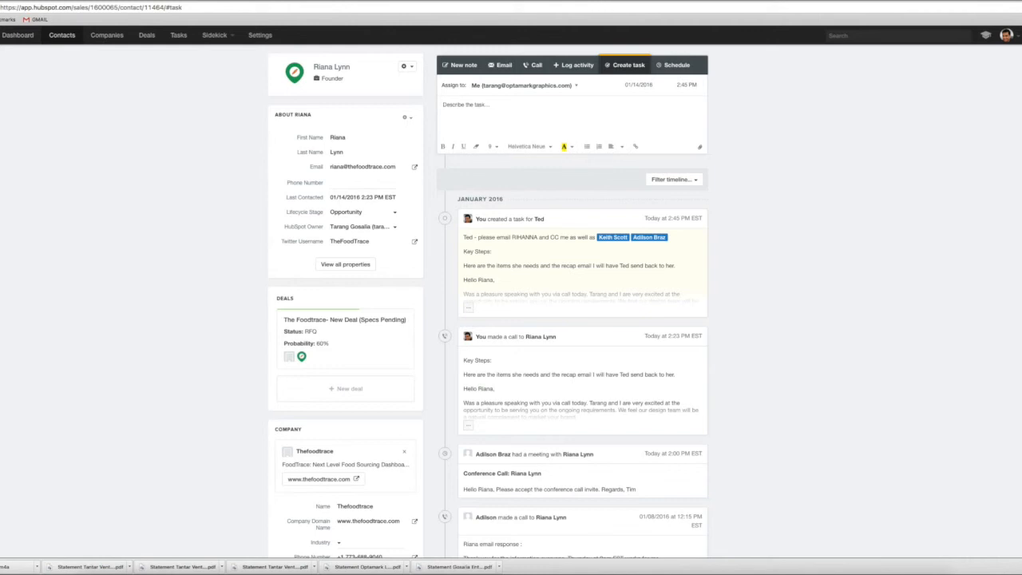
{"action": "type", "text": "Followup to arr"}
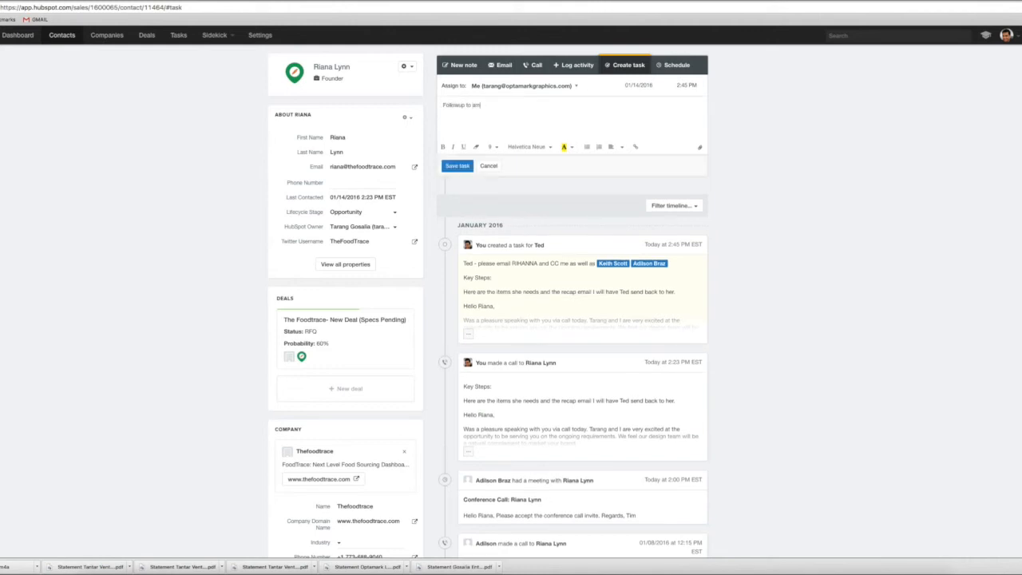
{"action": "key", "text": "BackSpace"}
{"action": "key", "text": "BackSpace"}
{"action": "key", "text": "BackSpace"}
{"action": "type", "text": "make sure all design files are in and thenmake"}
{"action": "key", "text": "BackSpace"}
{"action": "key", "text": "BackSpace"}
{"action": "key", "text": "BackSpace"}
{"action": "type", "text": "make sure we prefo"}
{"action": "key", "text": "BackSpace"}
{"action": "type", "text": "the DESIGN TEAM"}
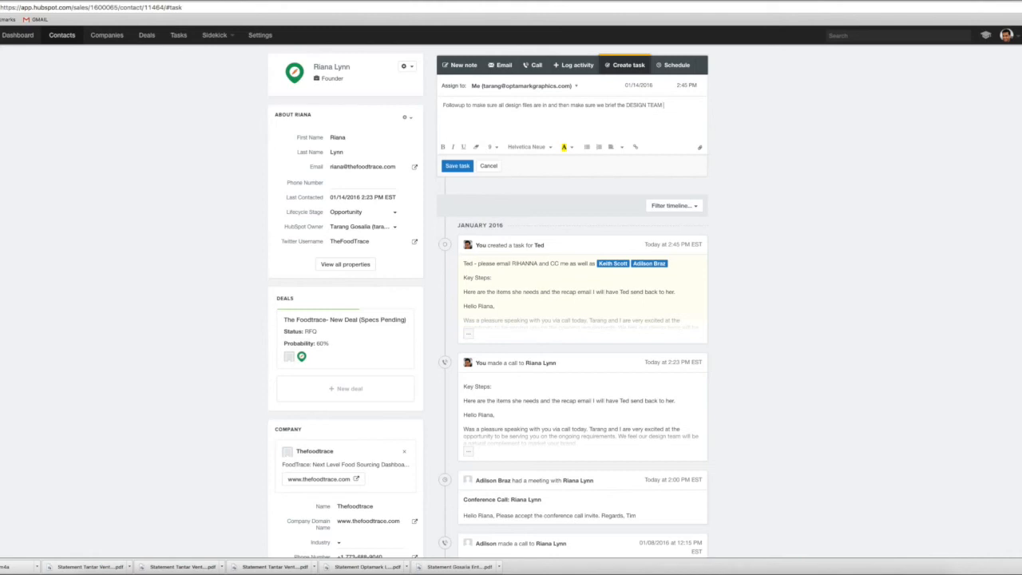
{"action": "type", "text": " @Ted"}
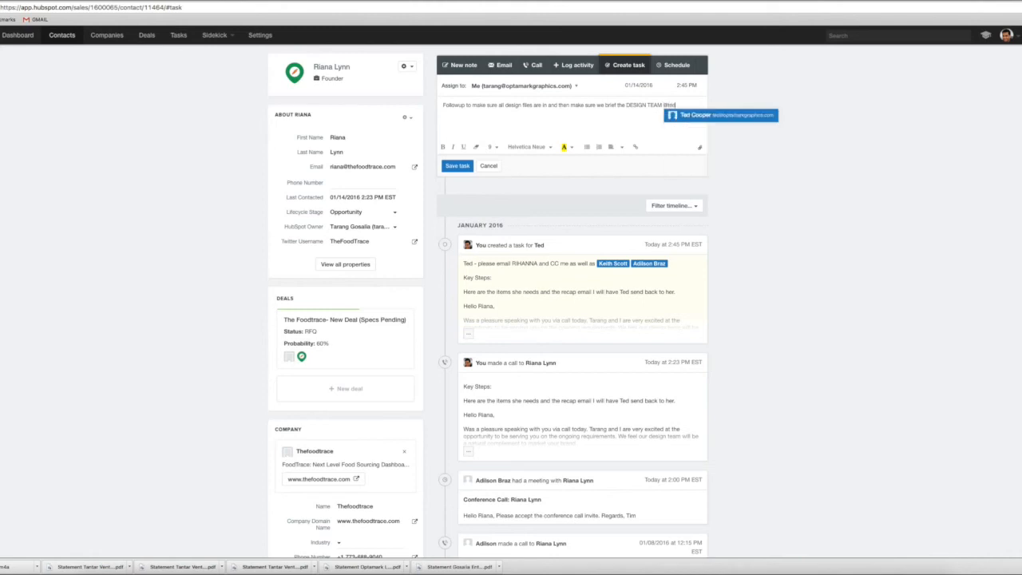
Mention the colleague responsible for the recap email at the end of the follow-up task's description and save the task
{"action": "key", "text": "Return"}
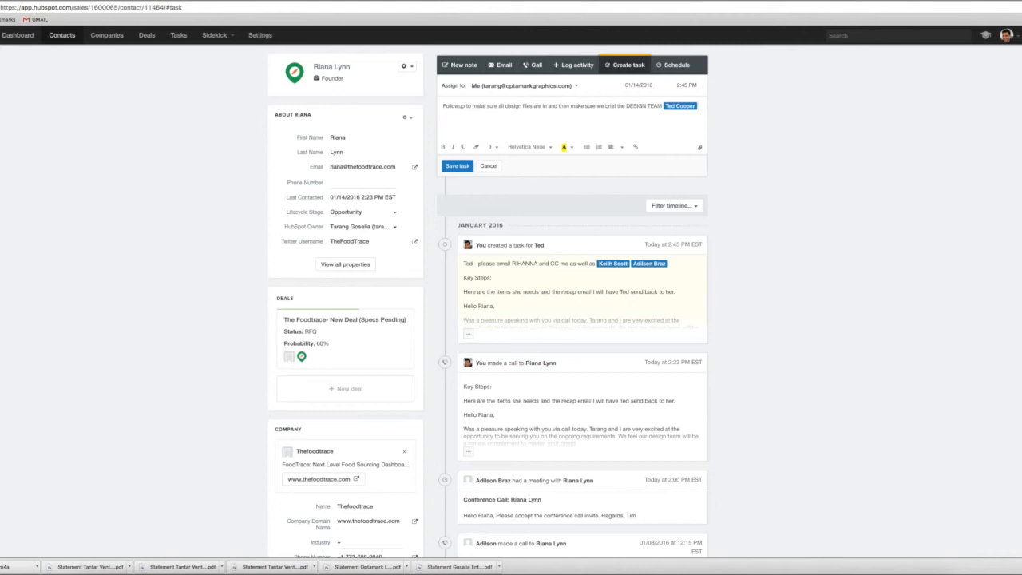
{"action": "left_click", "coordinate": [458, 166]}
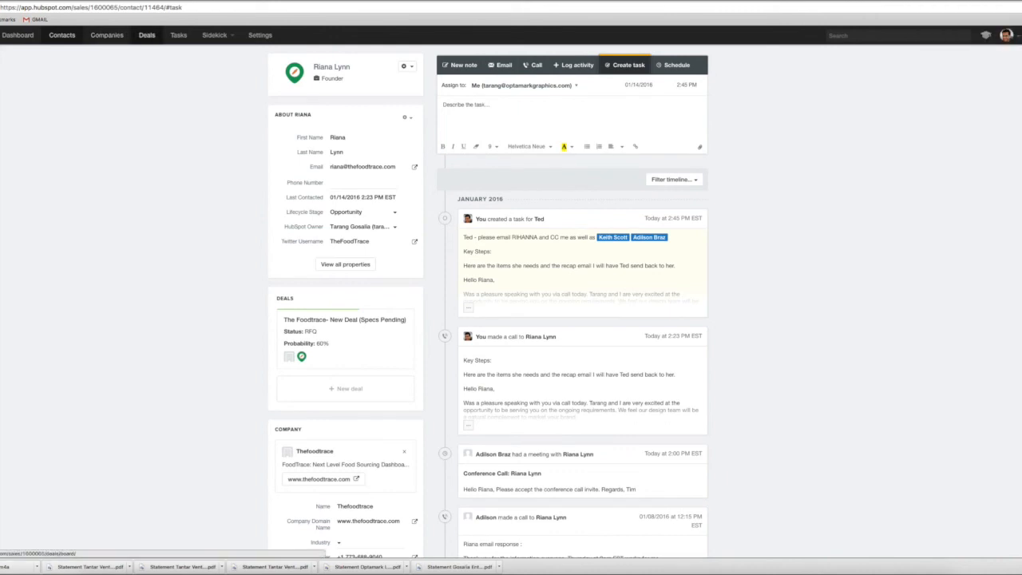
Move the deal "The Foodtrace- New Deal (Specs Pending)" to the top of the RFQ stage on the deals board
{"action": "left_click", "coordinate": [147, 35]}
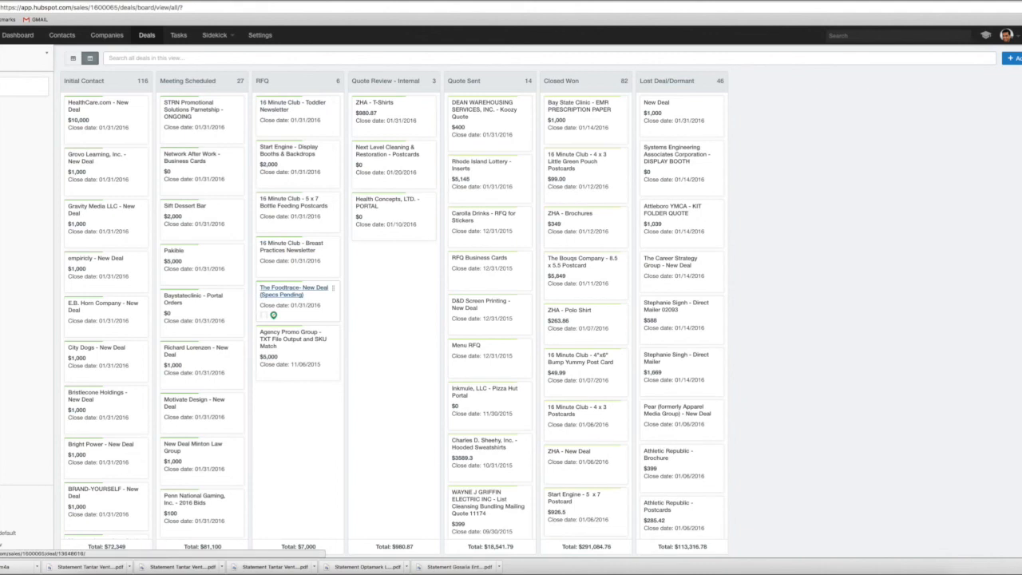
{"action": "left_click_drag", "start_coordinate": [294, 289], "coordinate": [294, 104]}
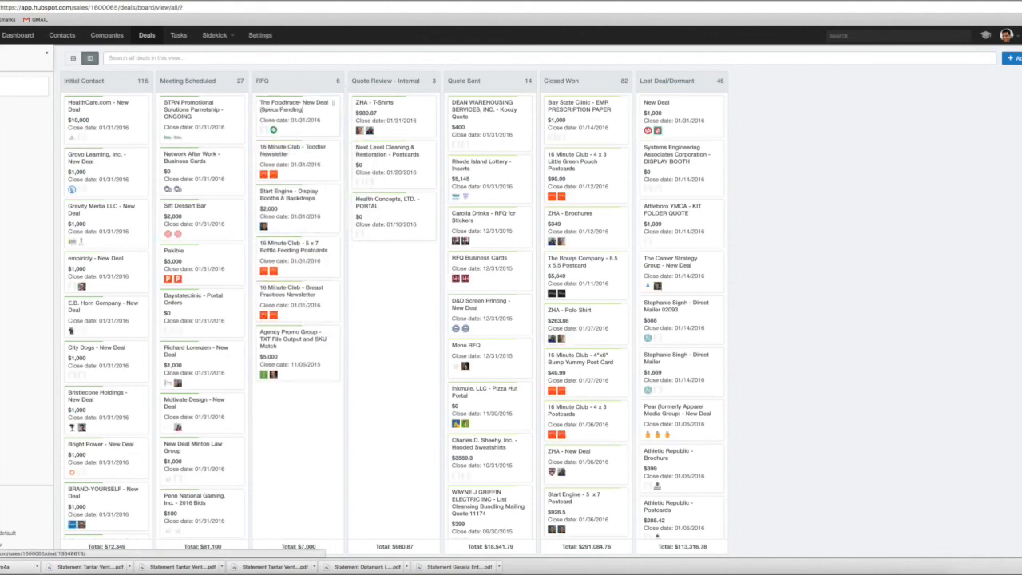